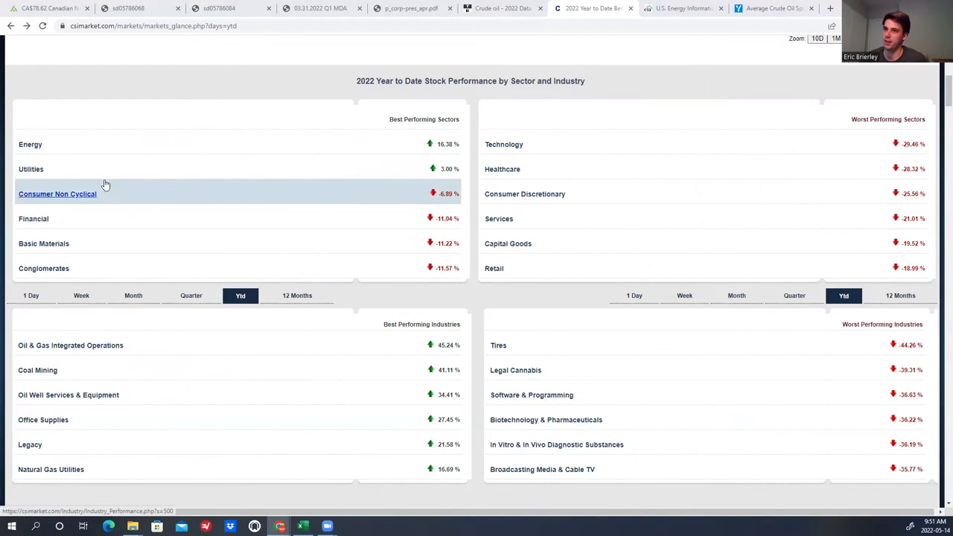
Step: View the Energy sector's stock performance by industry and return to the 2022 year-to-date sector overview
{"action": "left_click", "coordinate": [33, 146]}
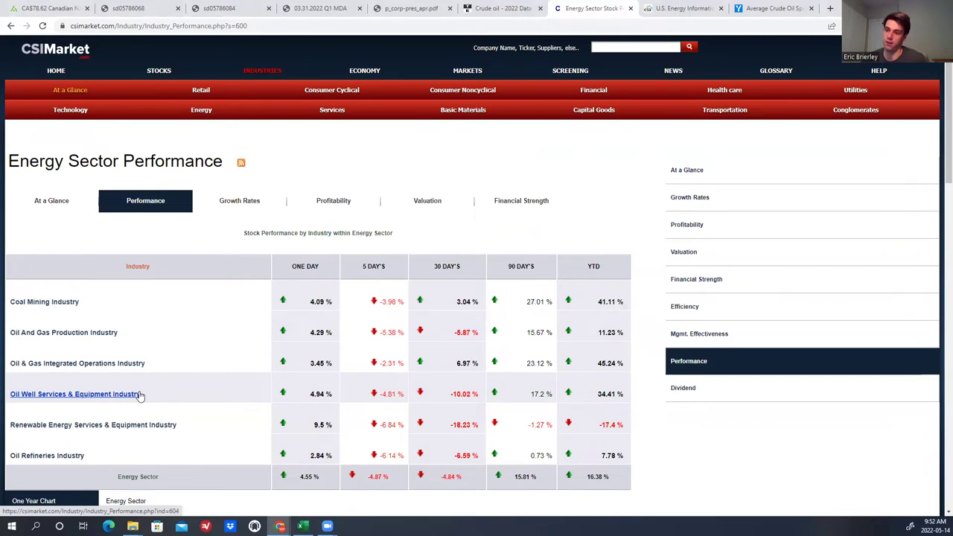
{"action": "key", "text": "alt+Left"}
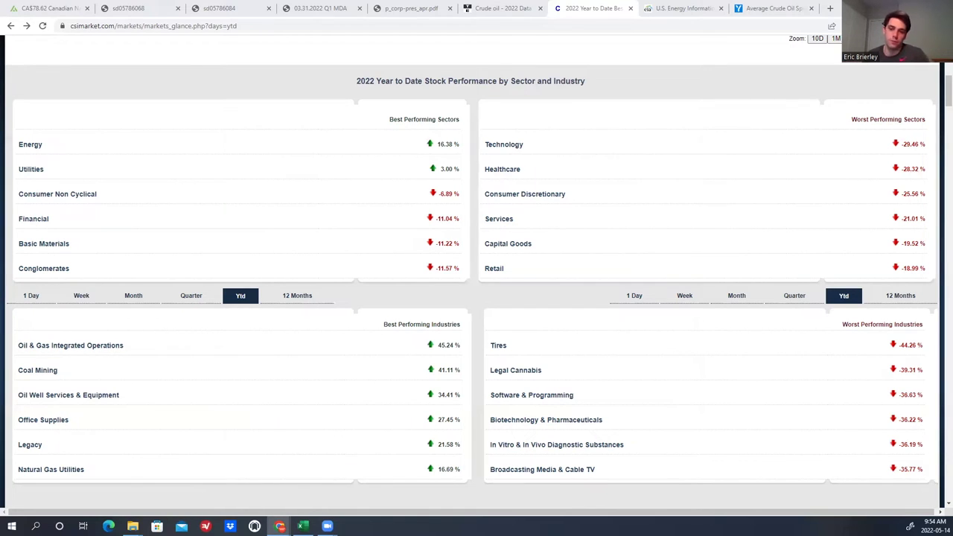
Step: Show Canadian Natural Resources' one-year price chart in TIKR Terminal and review its key statistics and company description
{"action": "left_click", "coordinate": [52, 9]}
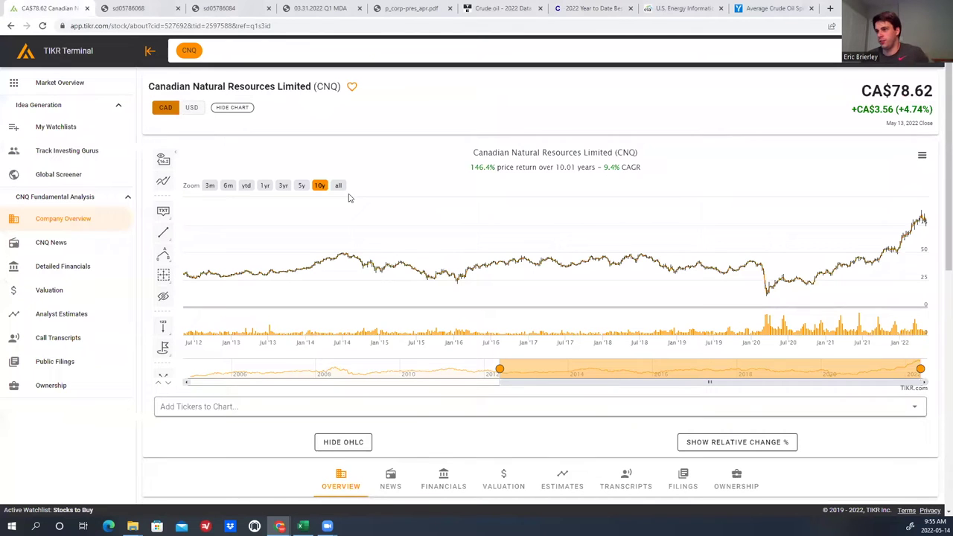
{"action": "left_click", "coordinate": [267, 186]}
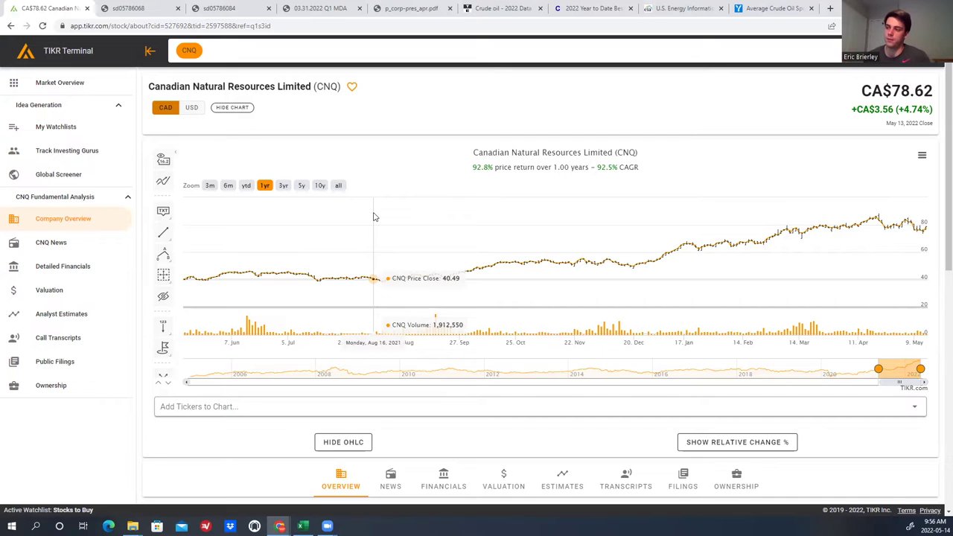
{"action": "scroll", "coordinate": [419, 239], "scroll_direction": "down", "scroll_amount": 1}
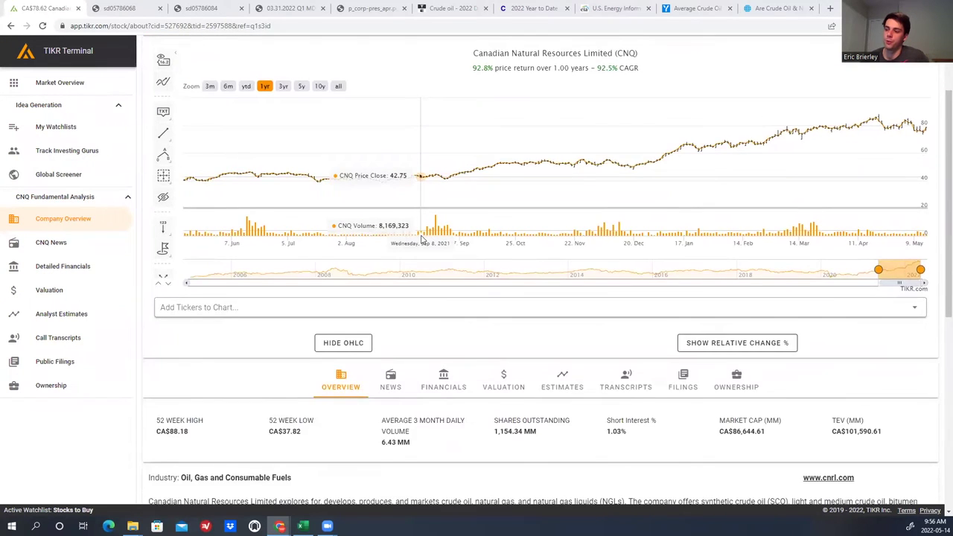
{"action": "scroll", "coordinate": [421, 238], "scroll_direction": "down", "scroll_amount": 1}
{"action": "scroll", "coordinate": [421, 239], "scroll_direction": "down", "scroll_amount": 1}
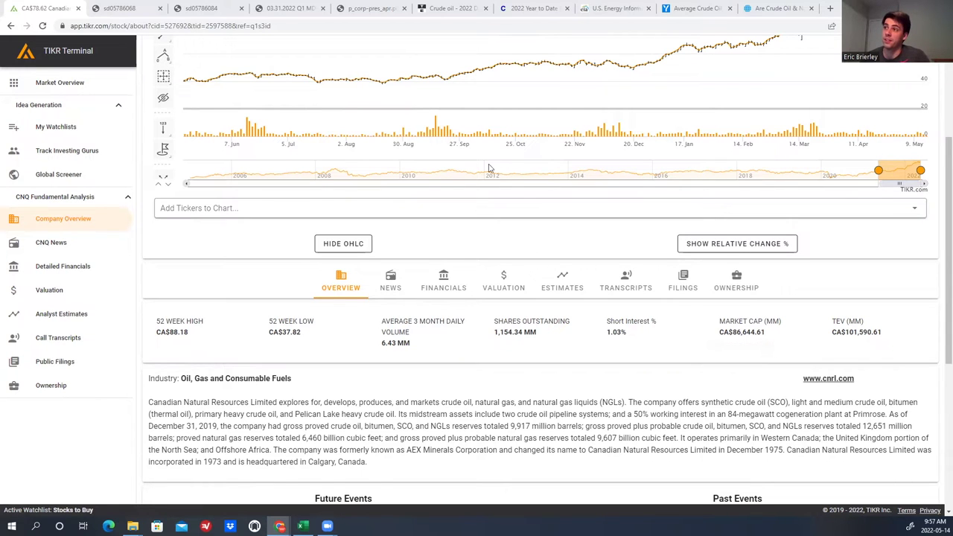
Step: Refresh the Trading Economics crude oil page and examine the WTI price chart over one year and 25 years
{"action": "left_click", "coordinate": [455, 8]}
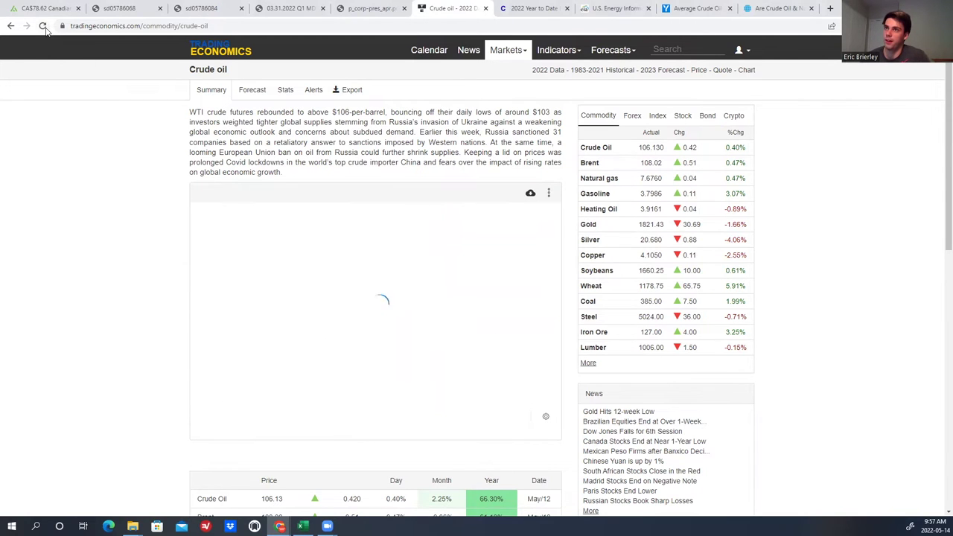
{"action": "key", "text": "F5"}
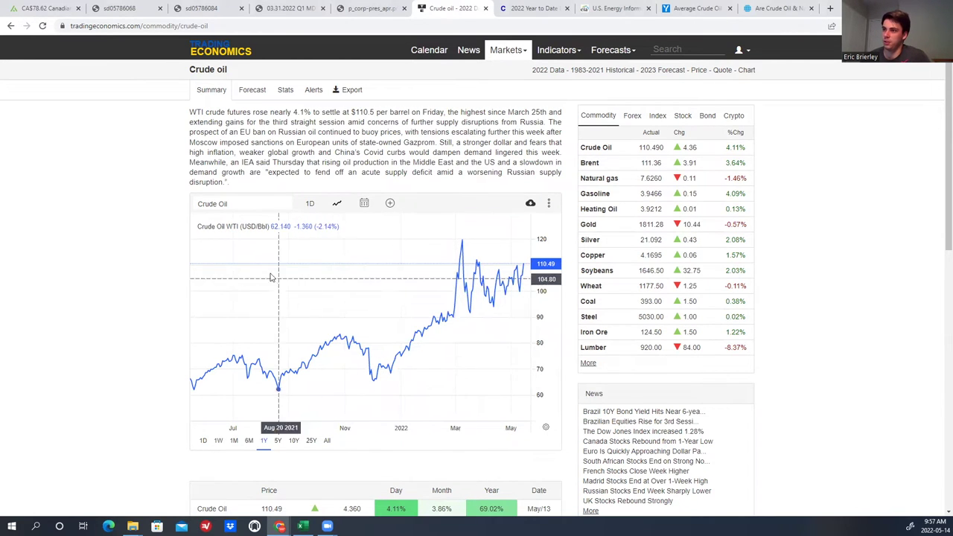
{"action": "scroll", "coordinate": [376, 201], "scroll_direction": "down", "scroll_amount": 2}
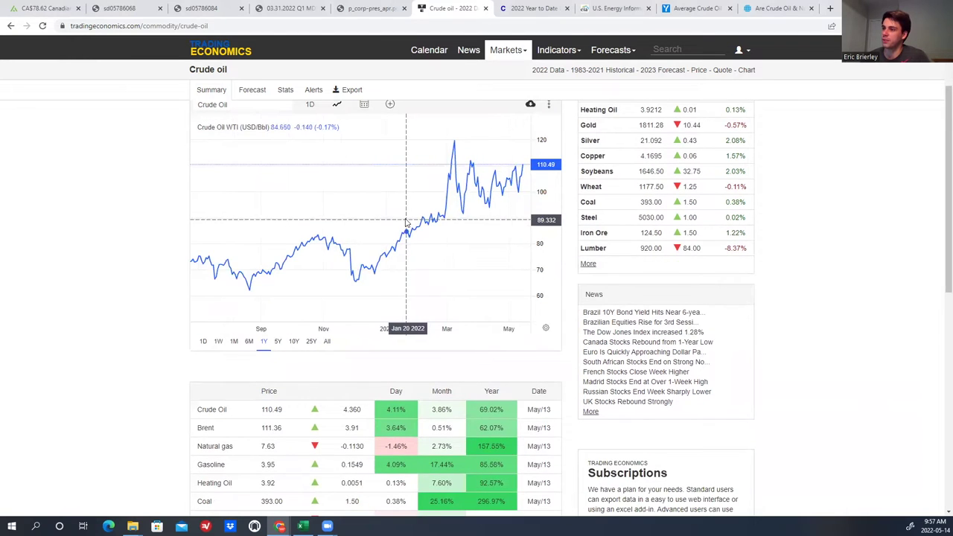
{"action": "scroll", "coordinate": [144, 182], "scroll_direction": "up", "scroll_amount": 1}
{"action": "scroll", "coordinate": [144, 182], "scroll_direction": "up", "scroll_amount": 1}
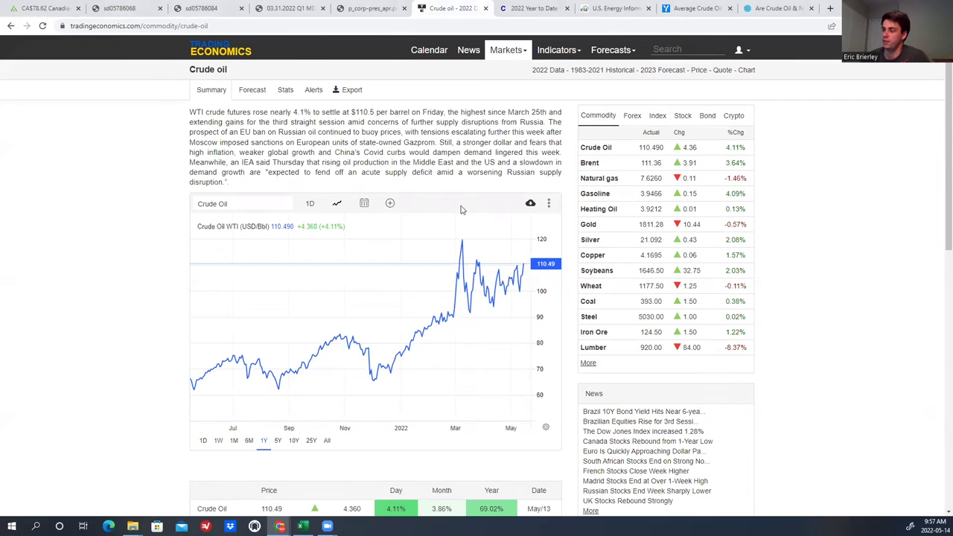
{"action": "left_click", "coordinate": [311, 444]}
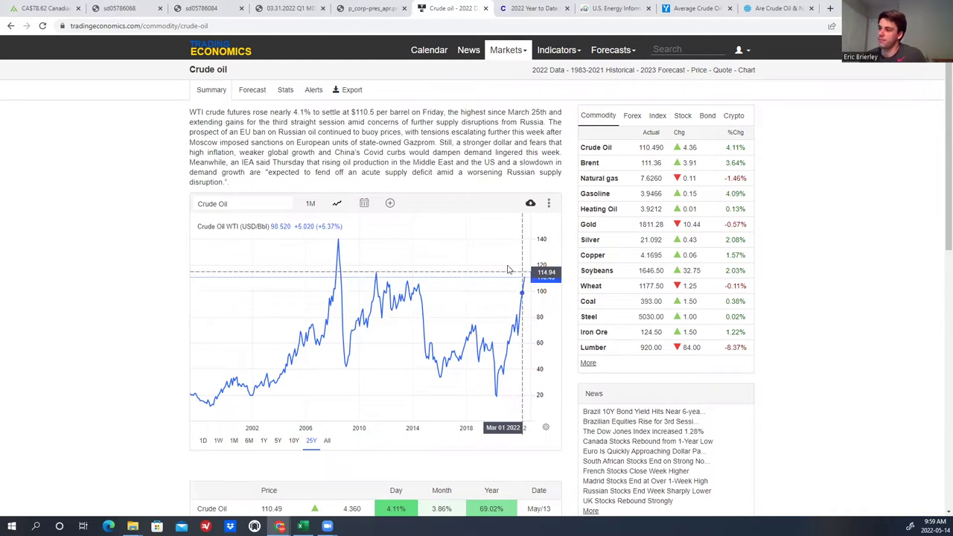
{"action": "key", "text": "ctrl+9"}
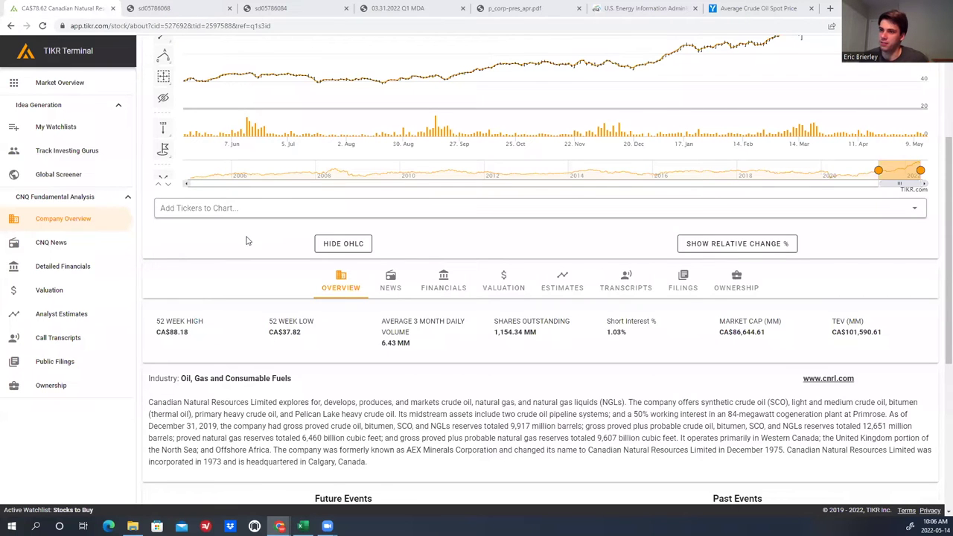
Step: Open CNQ's detailed financials in TIKR and examine the annual income statement from revenues down to net income
{"action": "left_click", "coordinate": [105, 266]}
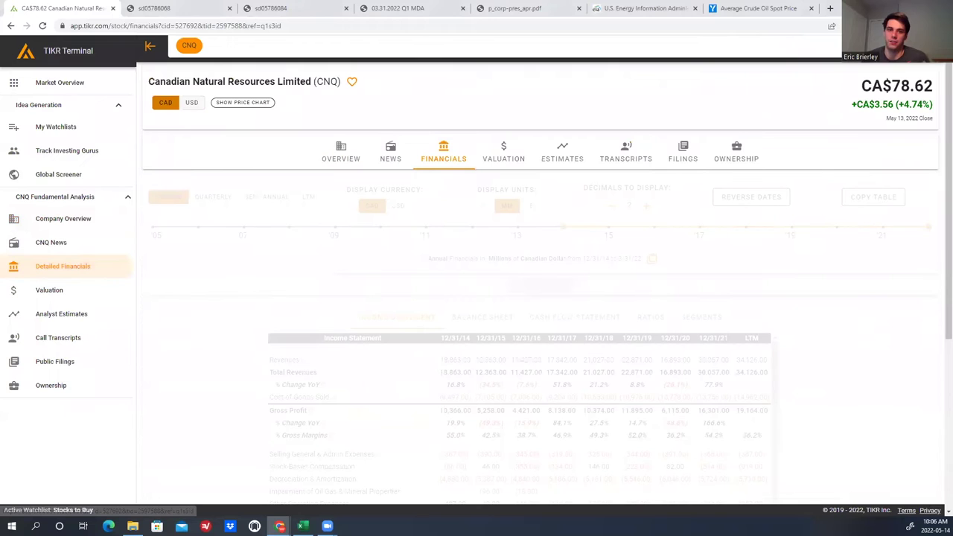
{"action": "scroll", "coordinate": [540, 298], "scroll_direction": "down", "scroll_amount": 2}
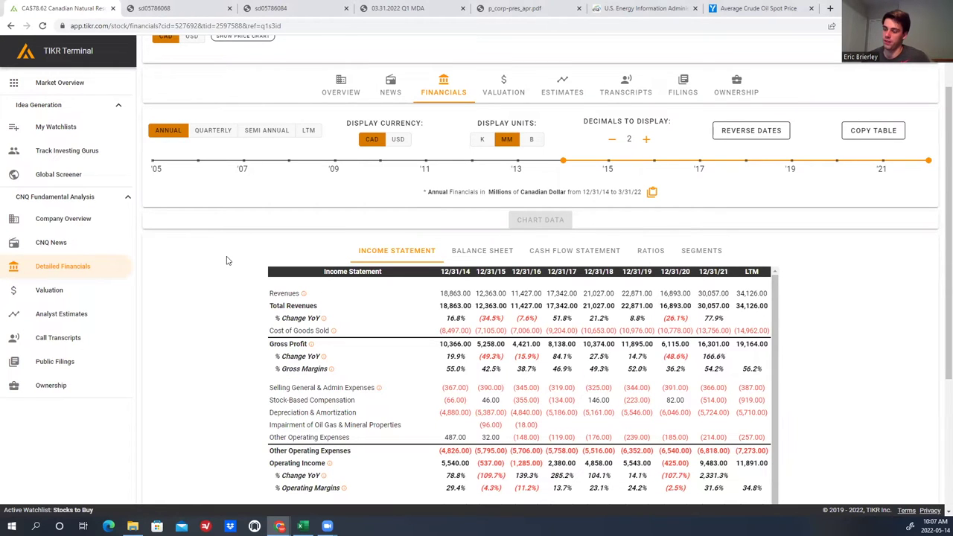
{"action": "scroll", "coordinate": [501, 242], "scroll_direction": "down", "scroll_amount": 2}
{"action": "scroll", "coordinate": [521, 298], "scroll_direction": "down", "scroll_amount": 2}
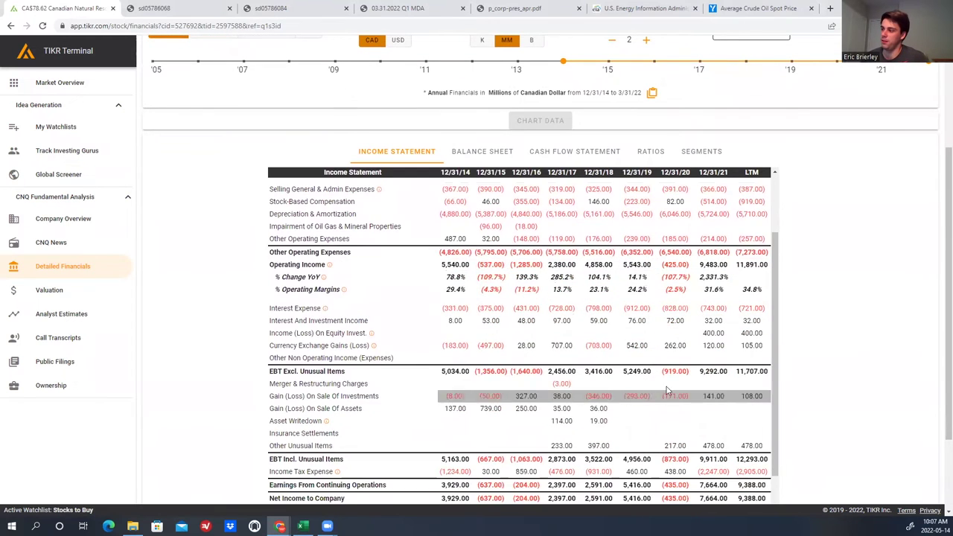
{"action": "scroll", "coordinate": [231, 289], "scroll_direction": "up", "scroll_amount": 3}
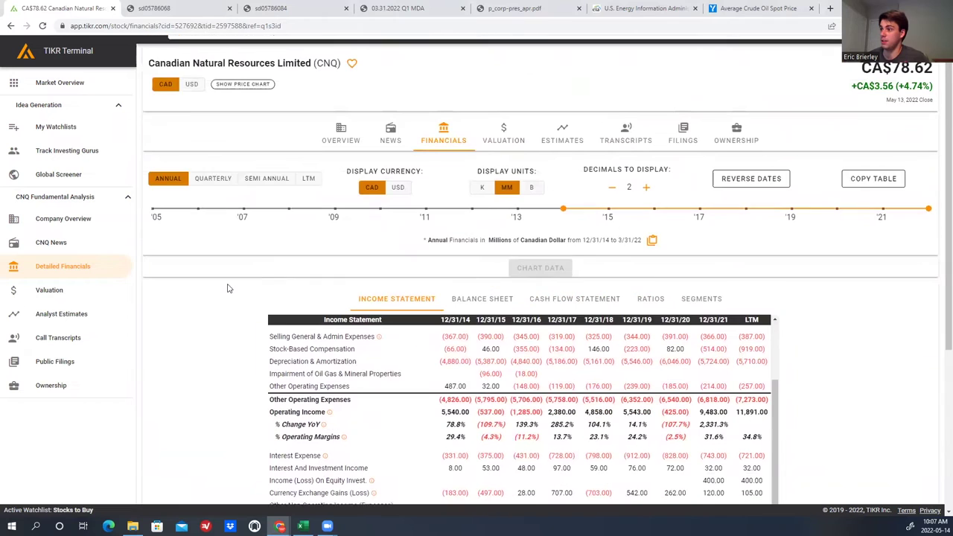
{"action": "scroll", "coordinate": [222, 300], "scroll_direction": "down", "scroll_amount": 1}
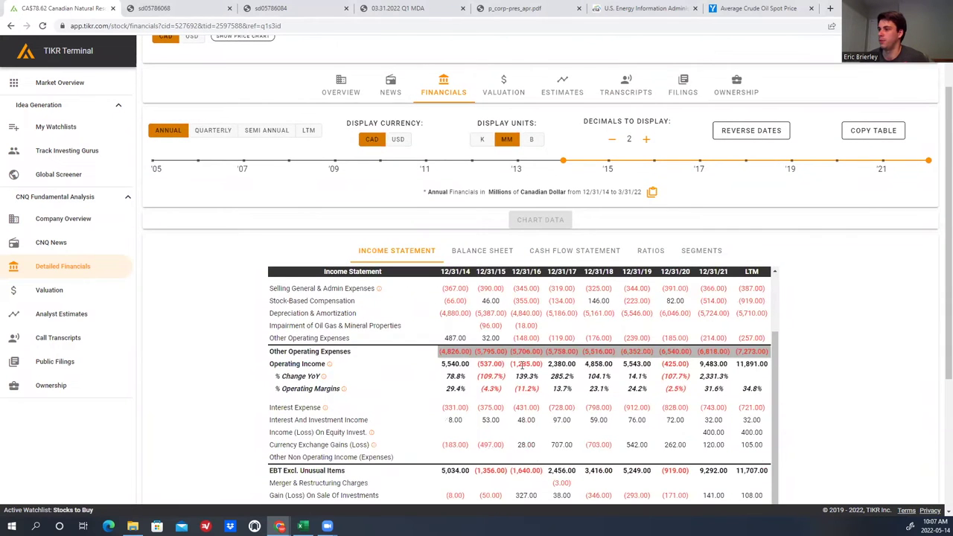
{"action": "scroll", "coordinate": [521, 366], "scroll_direction": "up", "scroll_amount": 2}
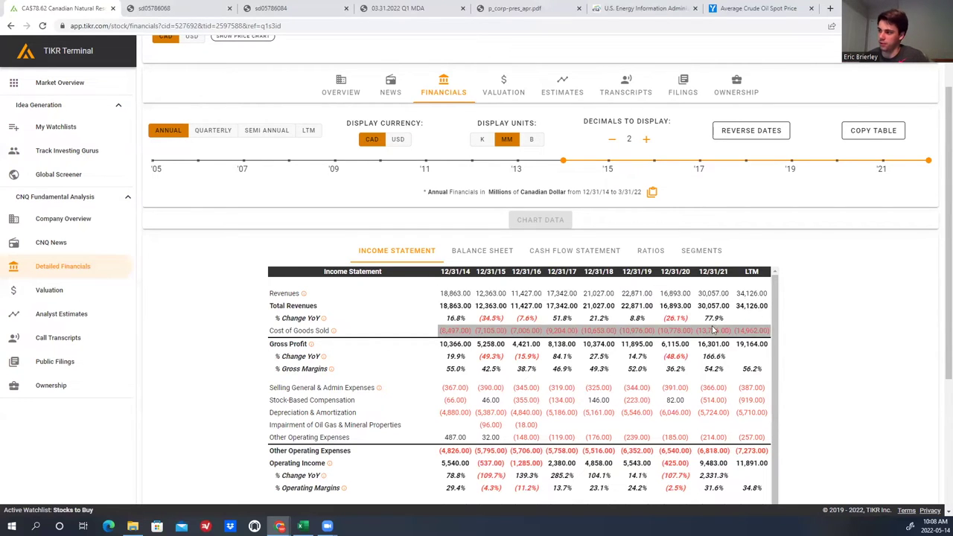
{"action": "scroll", "coordinate": [711, 327], "scroll_direction": "down", "scroll_amount": 3}
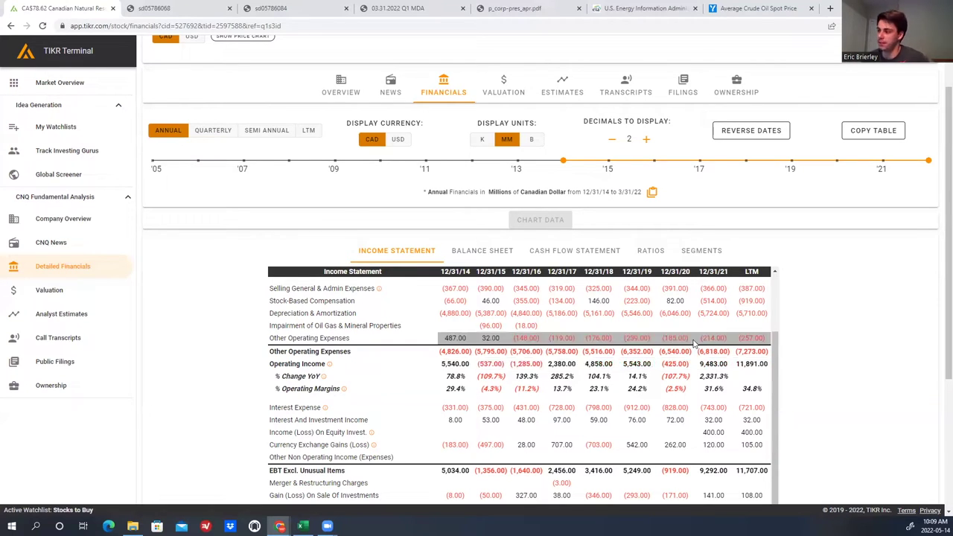
{"action": "scroll", "coordinate": [712, 343], "scroll_direction": "down", "scroll_amount": 1}
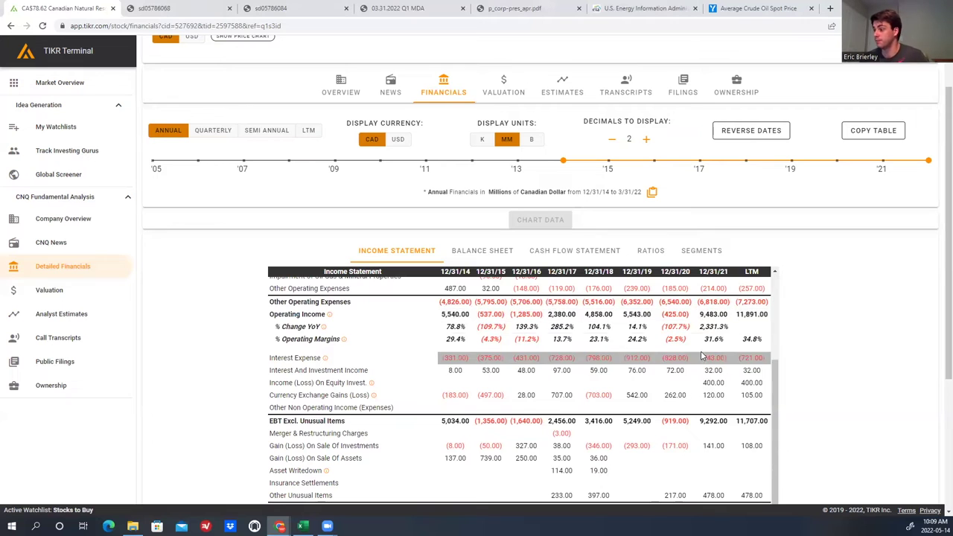
{"action": "scroll", "coordinate": [700, 354], "scroll_direction": "down", "scroll_amount": 3}
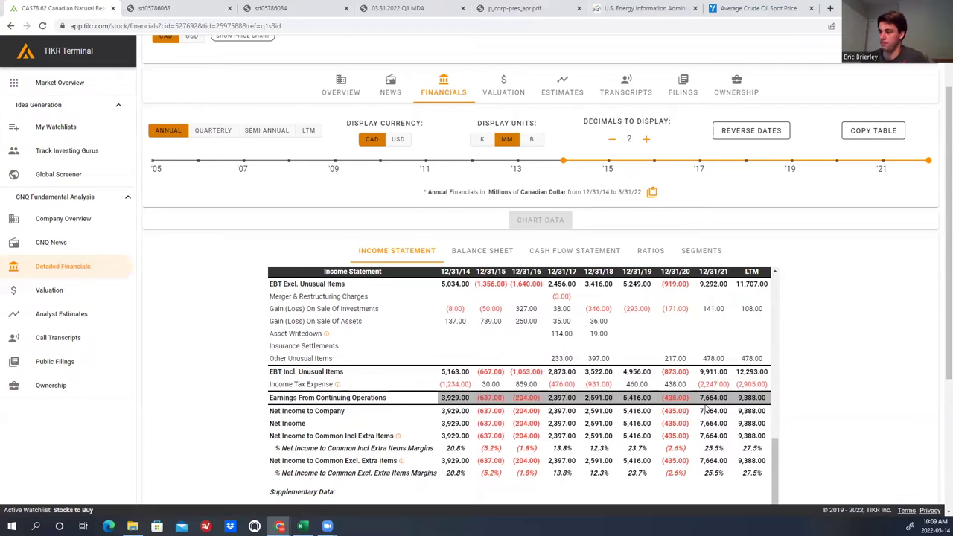
{"action": "scroll", "coordinate": [709, 394], "scroll_direction": "up", "scroll_amount": 6}
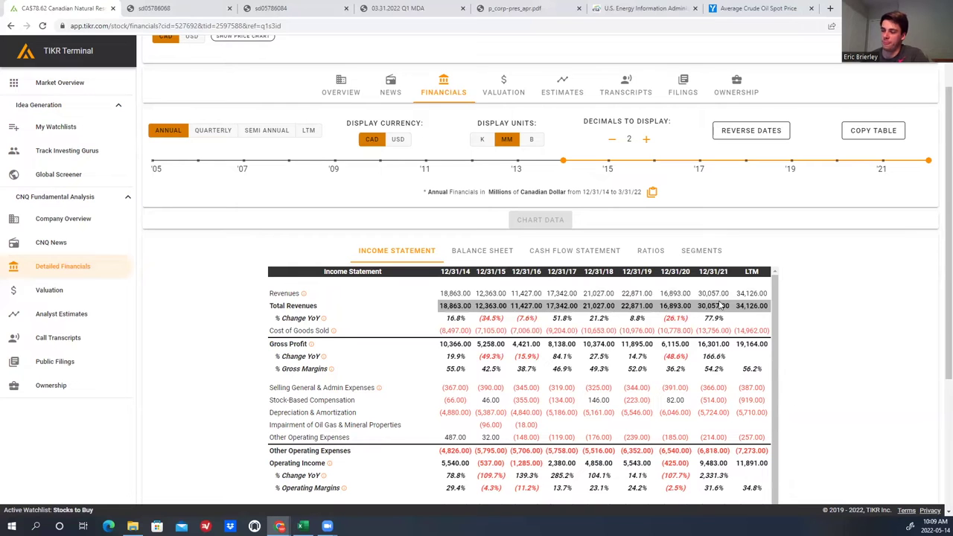
Step: Chart CNQ's LTM Price / Diluted EPS from the valuation multiples, viewing it from about April 2017 and from about April 2021
{"action": "left_click", "coordinate": [118, 296]}
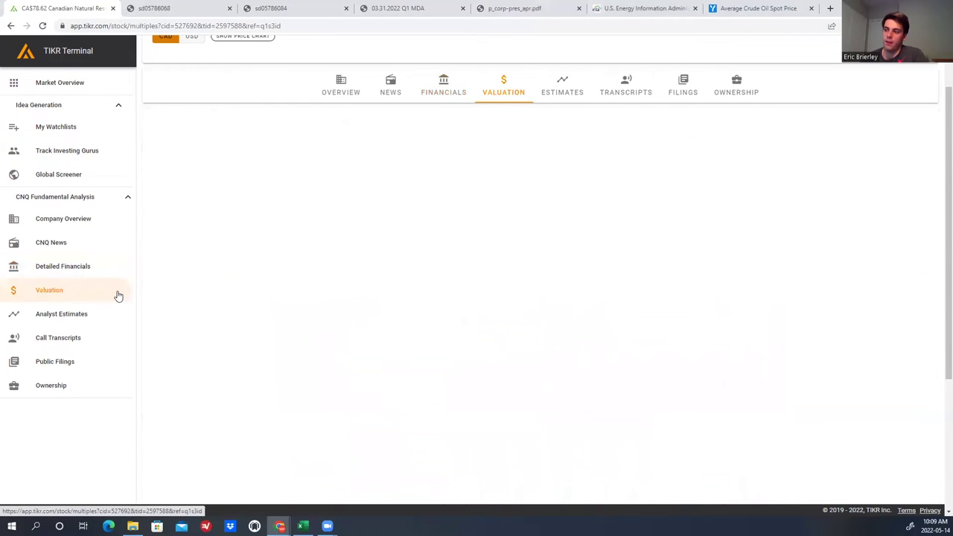
{"action": "scroll", "coordinate": [373, 186], "scroll_direction": "down", "scroll_amount": 3}
{"action": "scroll", "coordinate": [357, 209], "scroll_direction": "down", "scroll_amount": 5}
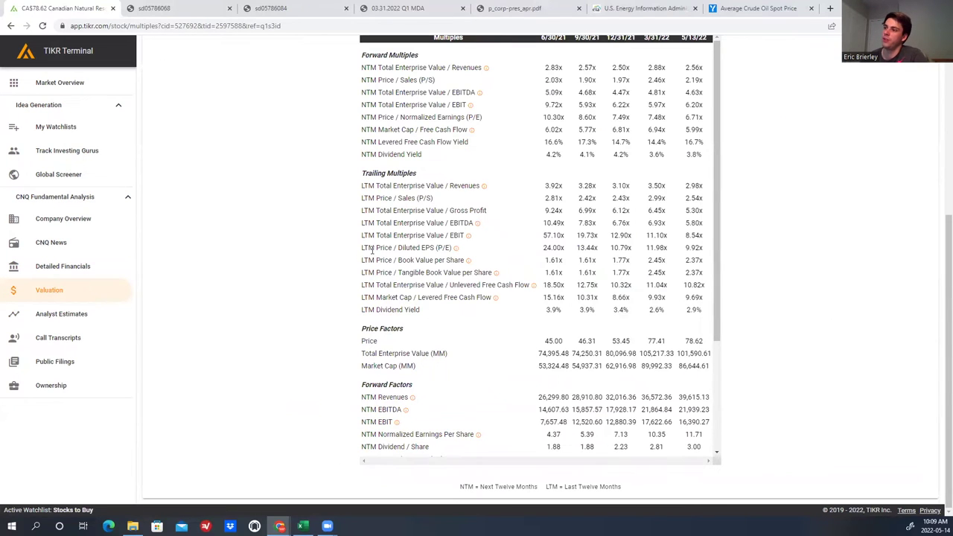
{"action": "left_click", "coordinate": [376, 248]}
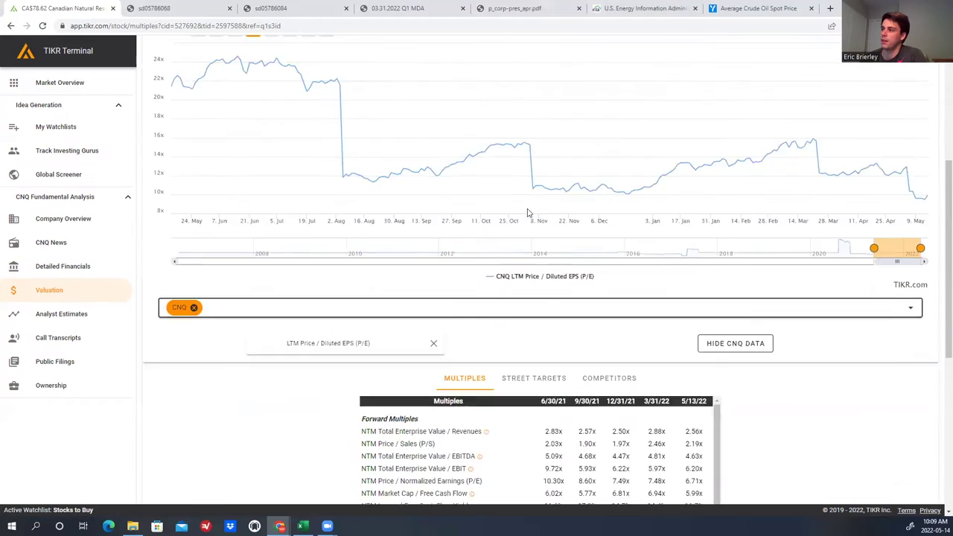
{"action": "scroll", "coordinate": [528, 213], "scroll_direction": "up", "scroll_amount": 1}
{"action": "left_click_drag", "start_coordinate": [874, 321], "coordinate": [682, 326]}
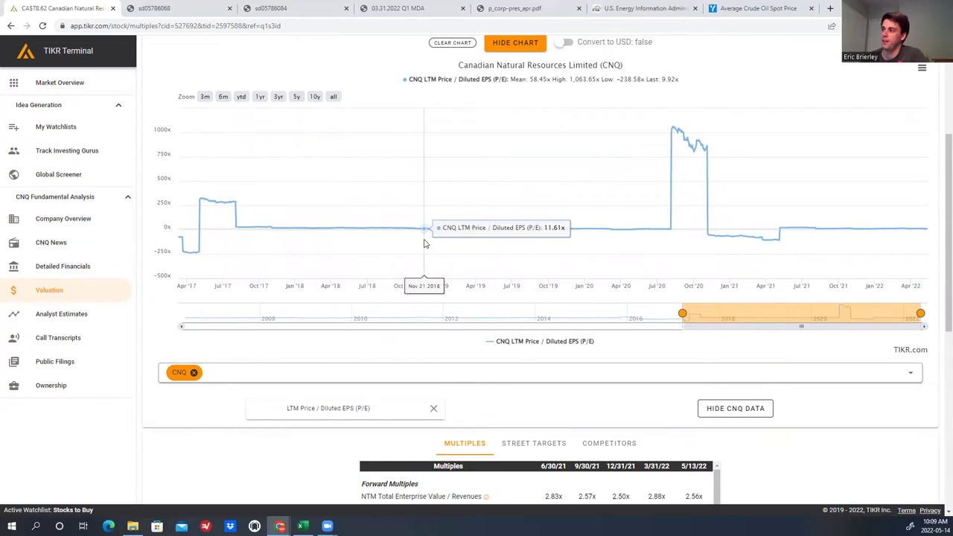
{"action": "left_click_drag", "start_coordinate": [687, 314], "coordinate": [868, 316]}
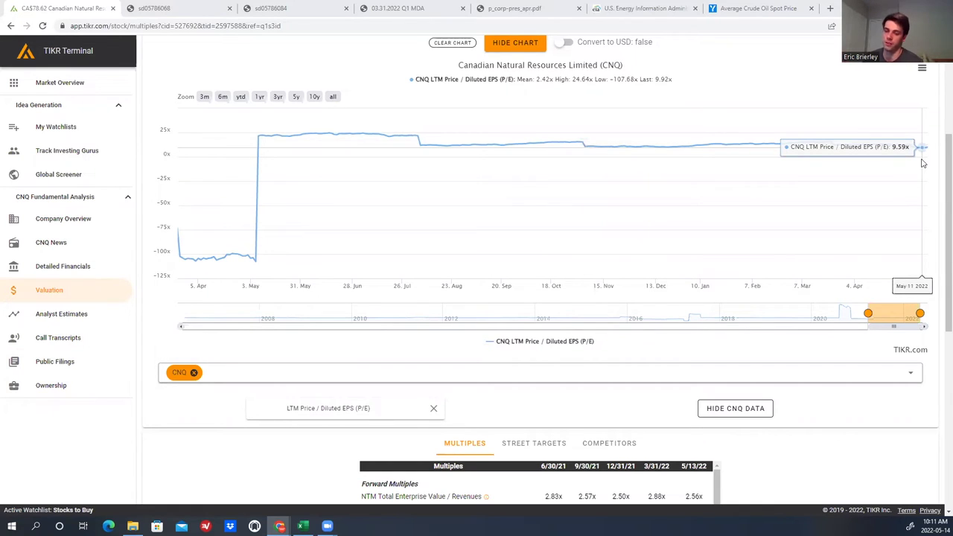
Step: Review the monthly historical values of the Average Crude Oil Spot Price on YCharts
{"action": "left_click", "coordinate": [756, 8]}
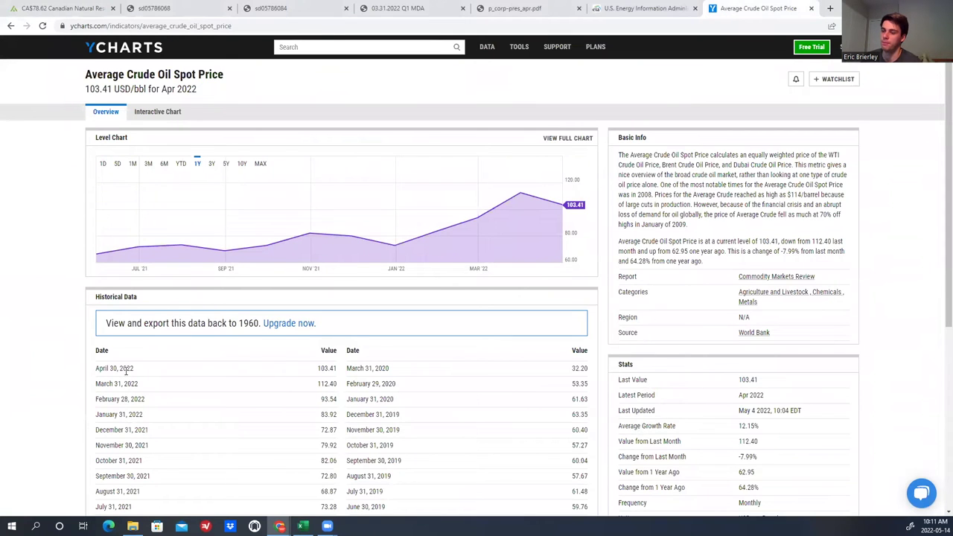
{"action": "scroll", "coordinate": [275, 330], "scroll_direction": "down", "scroll_amount": 1}
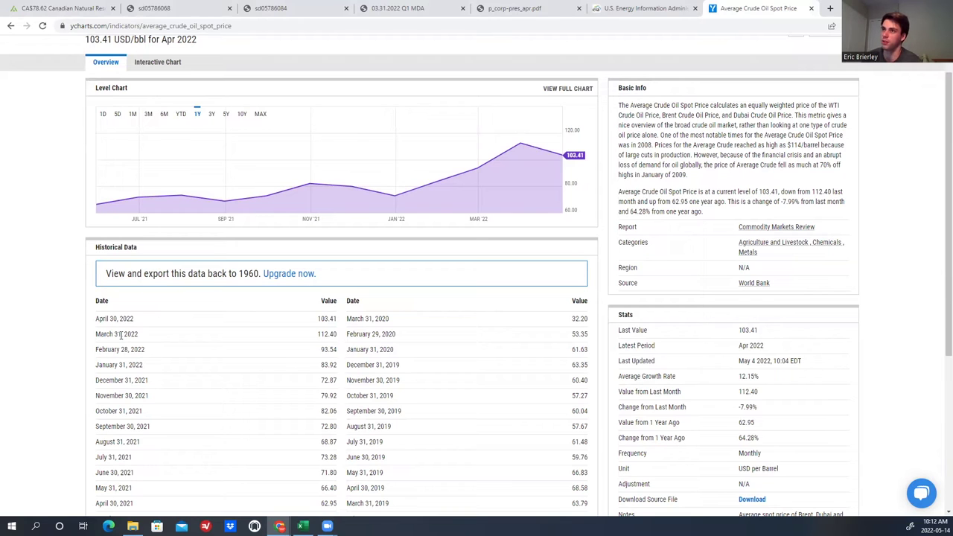
Step: Chart CNQ's LTM Price / Book Value per Share in TIKR, extending the range back to about July 2010
{"action": "left_click", "coordinate": [112, 12]}
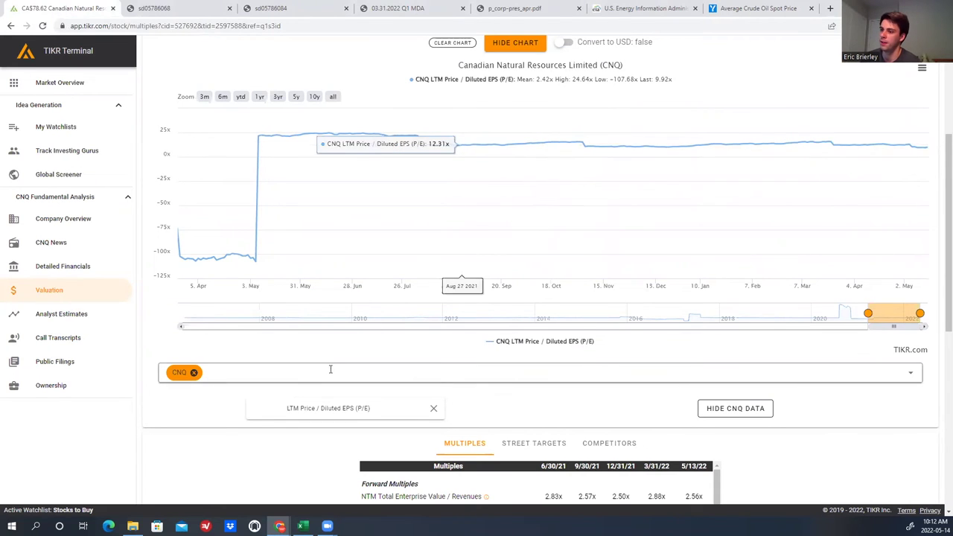
{"action": "scroll", "coordinate": [438, 398], "scroll_direction": "down", "scroll_amount": 5}
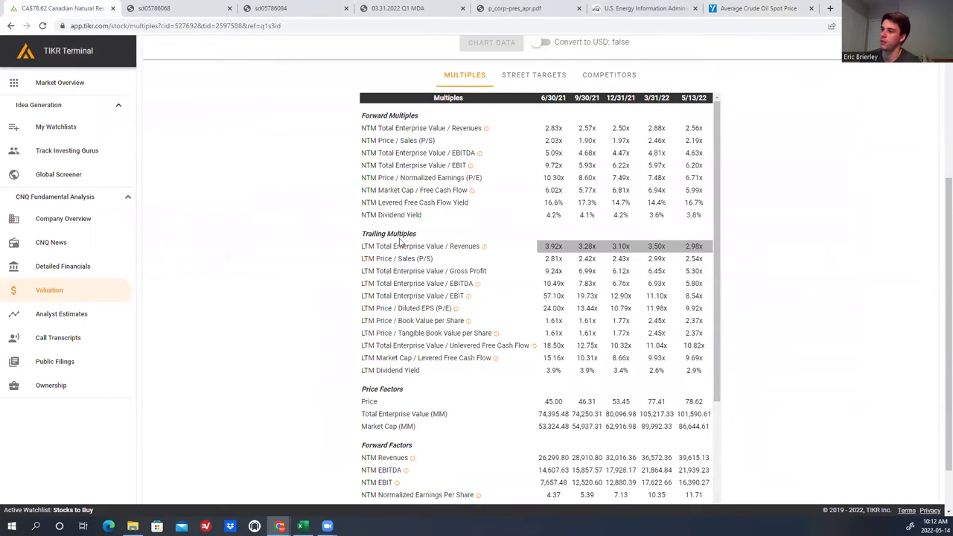
{"action": "left_click", "coordinate": [379, 320]}
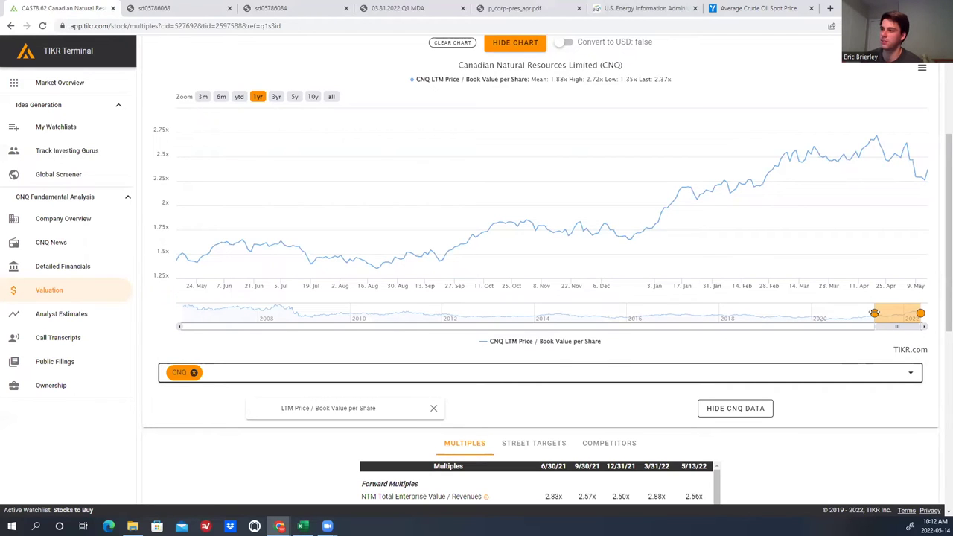
{"action": "left_click_drag", "start_coordinate": [874, 313], "coordinate": [753, 313]}
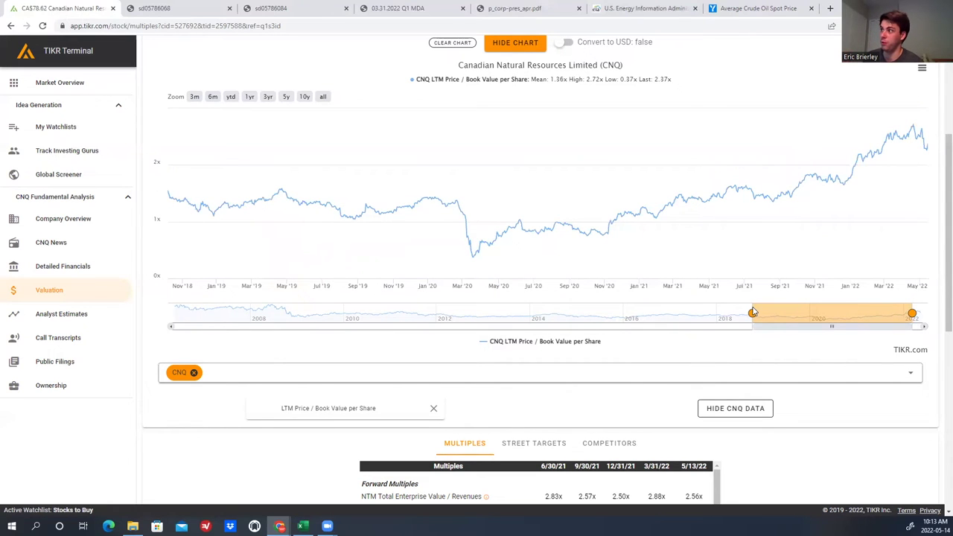
{"action": "left_click_drag", "start_coordinate": [753, 312], "coordinate": [365, 311]}
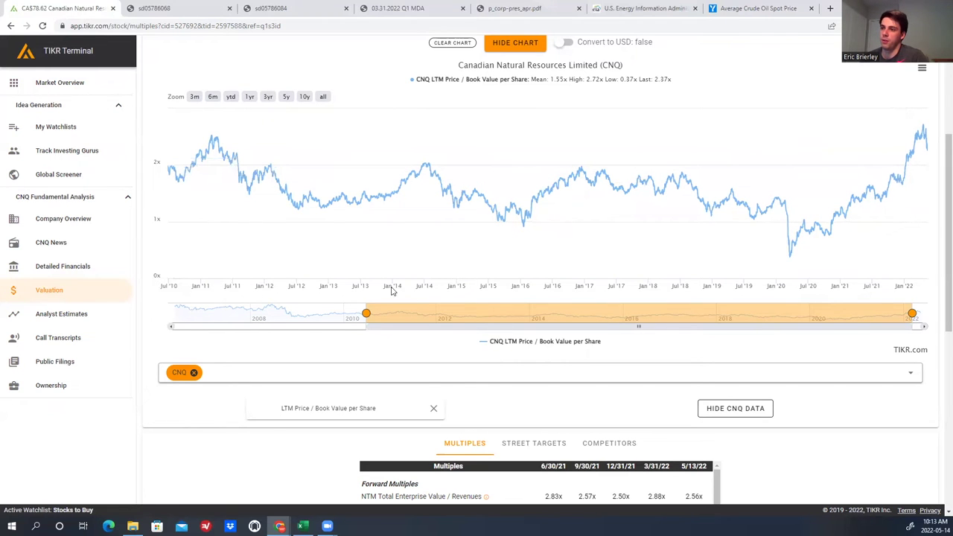
Step: Open CNQ's detailed financials and review the annual cash flow statement from net income down to cash from financing
{"action": "left_click", "coordinate": [82, 268]}
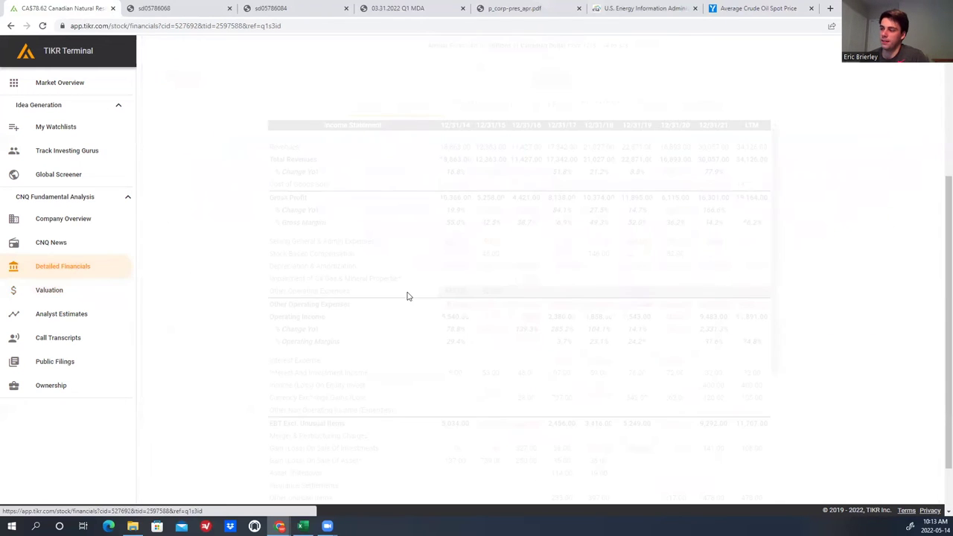
{"action": "left_click", "coordinate": [548, 251]}
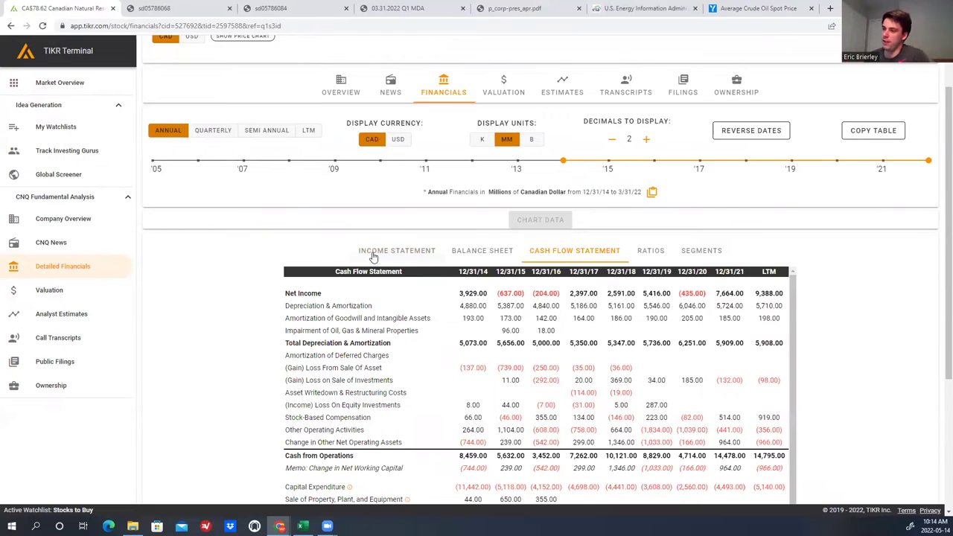
{"action": "scroll", "coordinate": [247, 247], "scroll_direction": "down", "scroll_amount": 2}
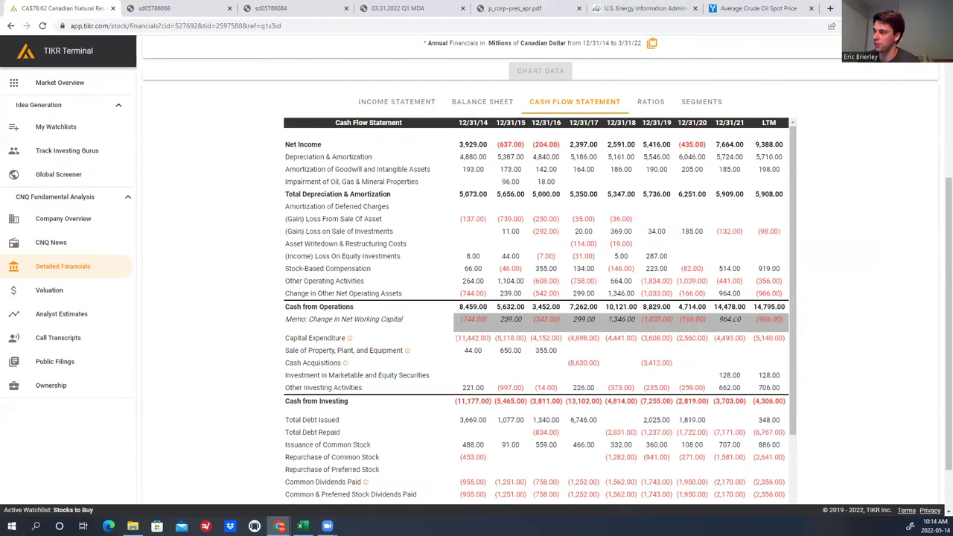
{"action": "scroll", "coordinate": [732, 337], "scroll_direction": "down", "scroll_amount": 1}
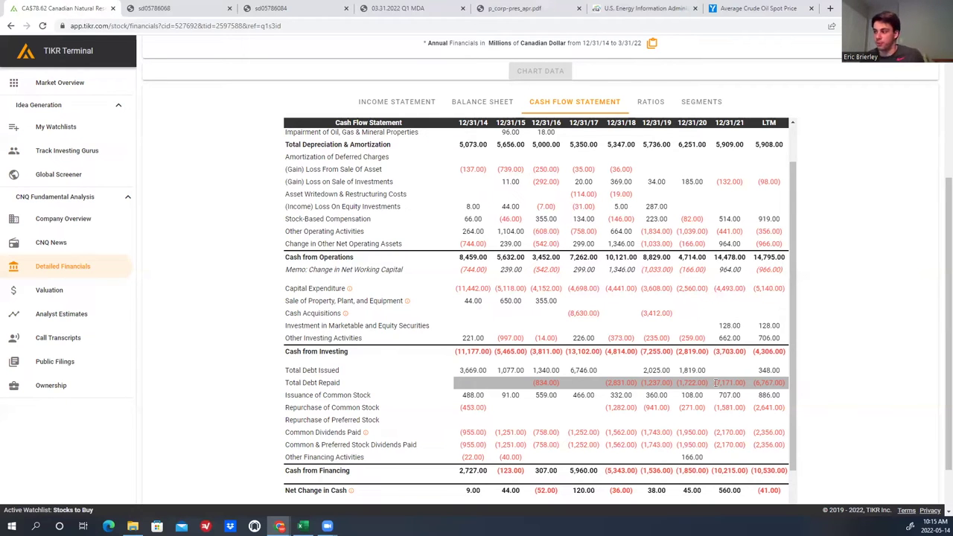
Step: Examine long-term debt on CNQ's balance sheet, and return to the cash flow statement to review debt repaid and free cash flow
{"action": "left_click", "coordinate": [477, 102]}
{"action": "scroll", "coordinate": [700, 274], "scroll_direction": "down", "scroll_amount": 1}
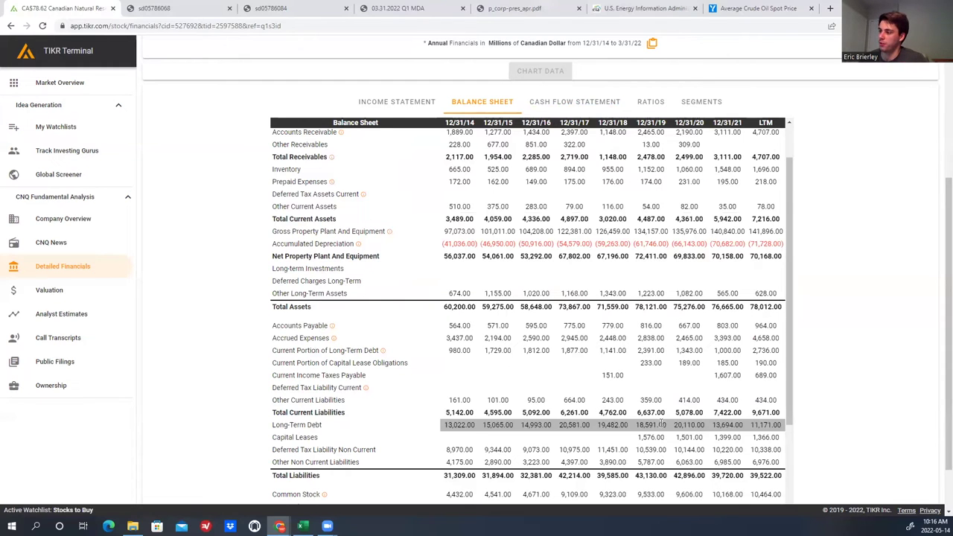
{"action": "left_click", "coordinate": [609, 105]}
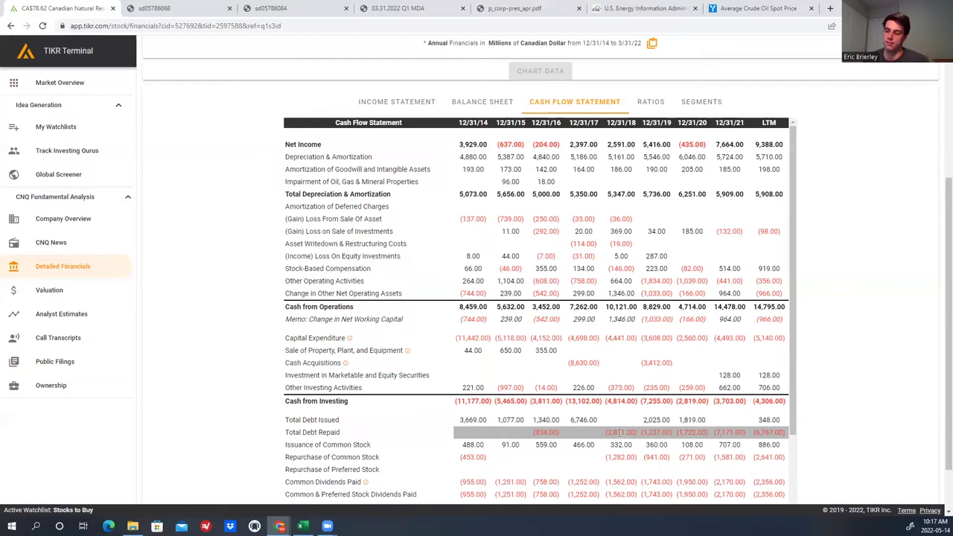
{"action": "scroll", "coordinate": [620, 432], "scroll_direction": "down", "scroll_amount": 2}
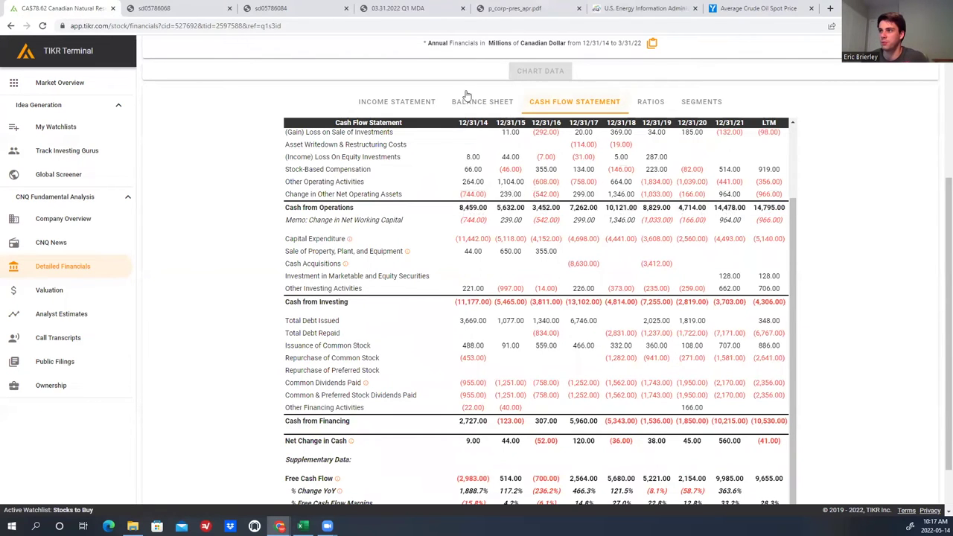
Step: Chart CNQ's annual Weighted Average Basic Shares Outstanding from the supplementary data of the income statement
{"action": "left_click", "coordinate": [422, 103]}
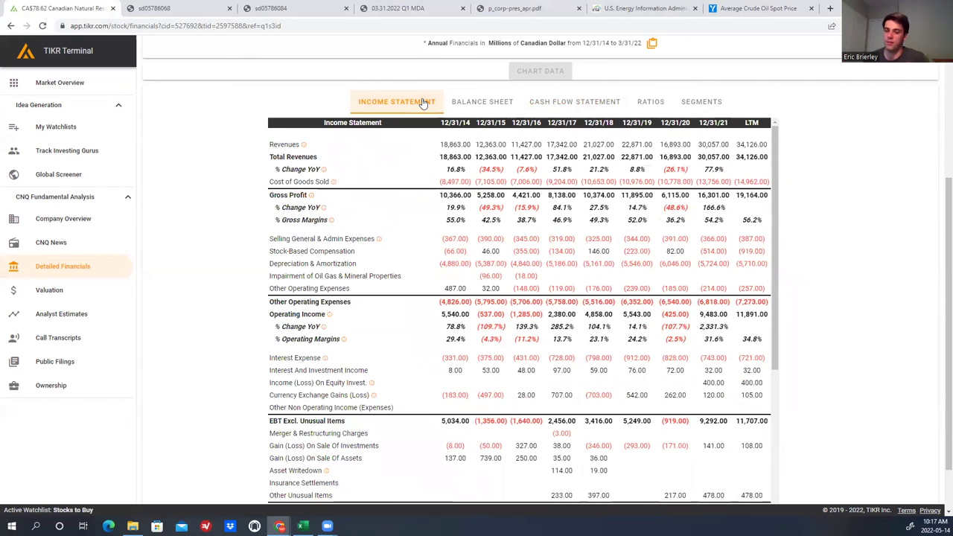
{"action": "scroll", "coordinate": [238, 276], "scroll_direction": "down", "scroll_amount": 1}
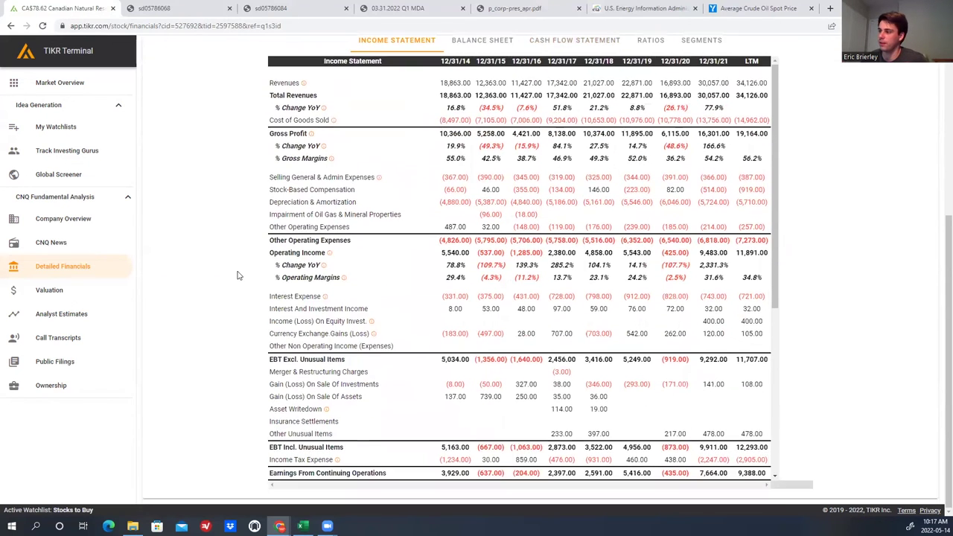
{"action": "scroll", "coordinate": [604, 318], "scroll_direction": "down", "scroll_amount": 1}
{"action": "scroll", "coordinate": [604, 319], "scroll_direction": "down", "scroll_amount": 3}
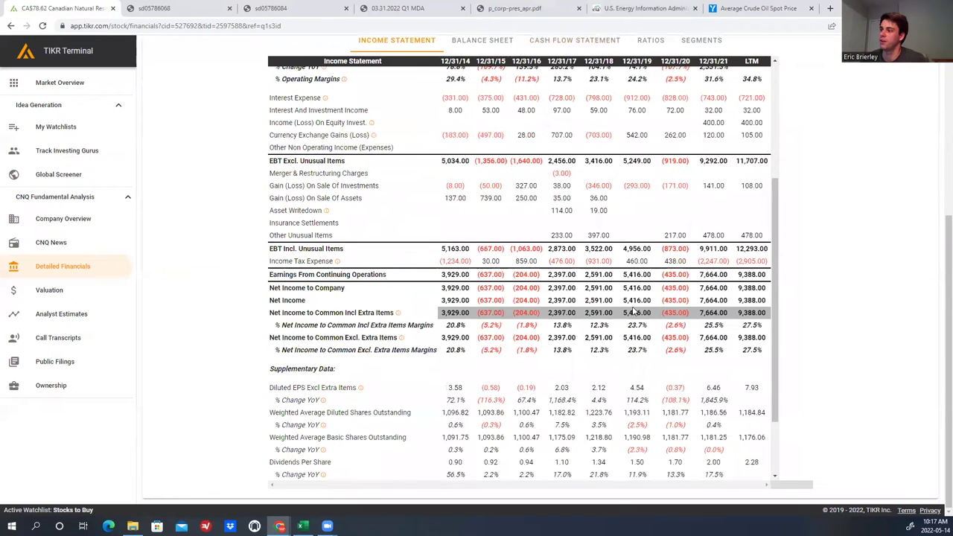
{"action": "left_click", "coordinate": [463, 438]}
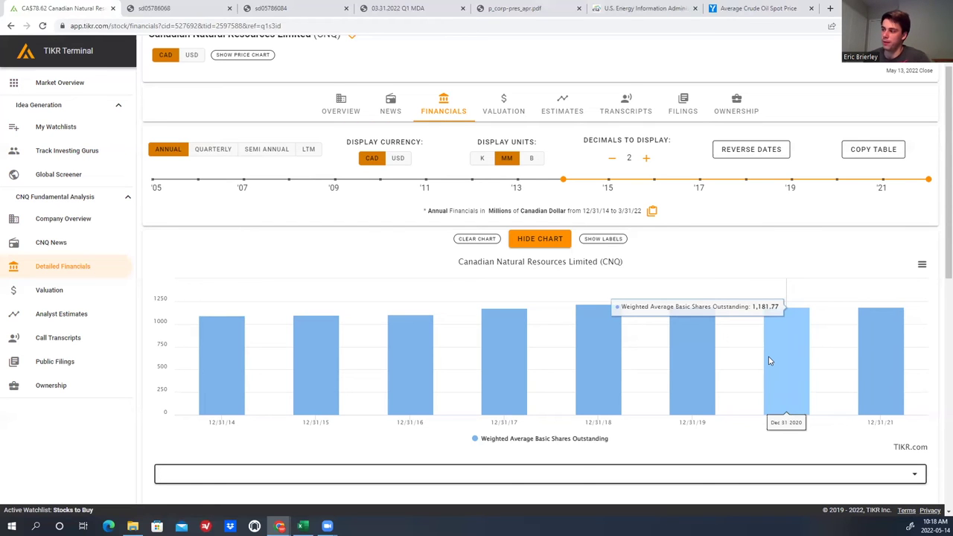
Step: Read the EIA article on expected crude oil prices with the page enlarged to 150%, focusing on the charts and WTI forecast
{"action": "key", "text": "ctrl+6"}
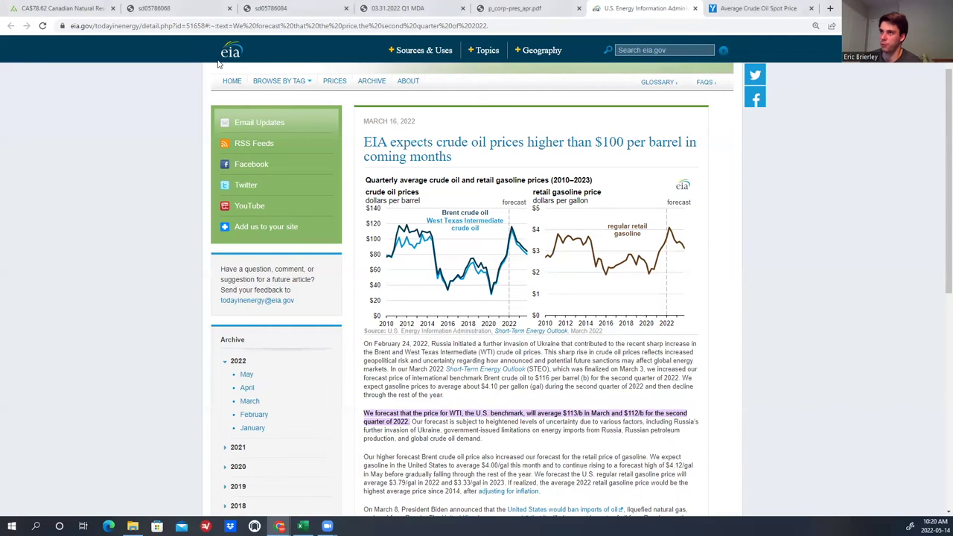
{"action": "scroll", "coordinate": [328, 112], "scroll_direction": "up", "scroll_amount": 1}
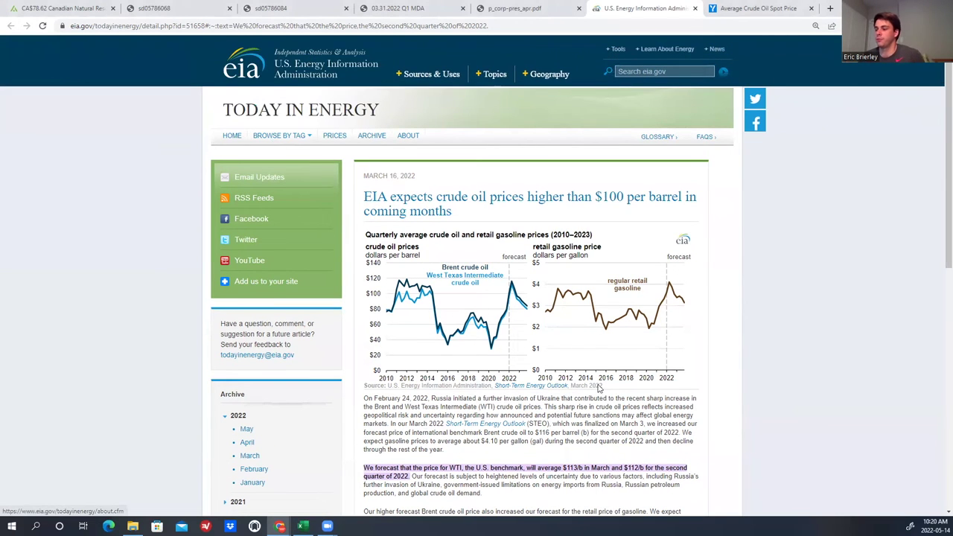
{"action": "scroll", "coordinate": [521, 395], "scroll_direction": "down", "scroll_amount": 2}
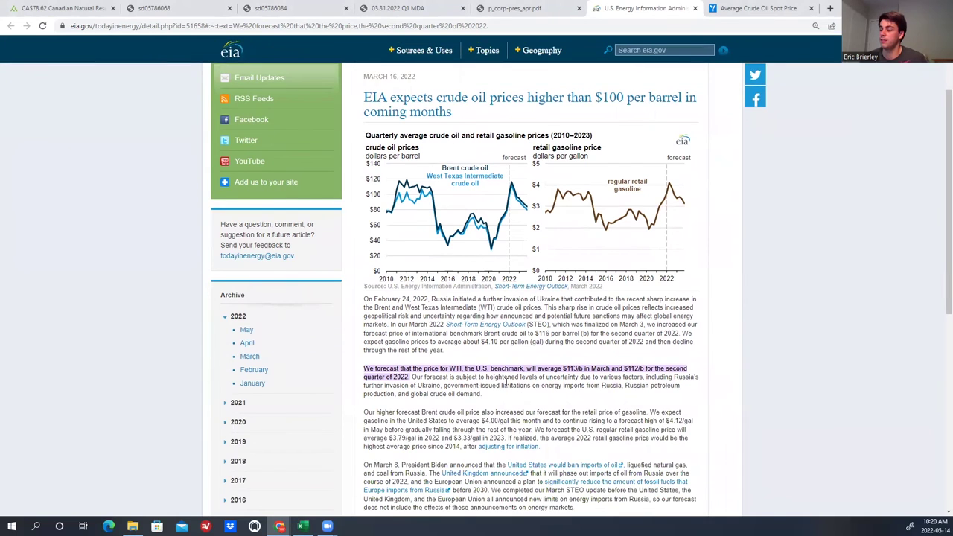
{"action": "key", "text": "ctrl+plus"}
{"action": "key", "text": "ctrl+plus"}
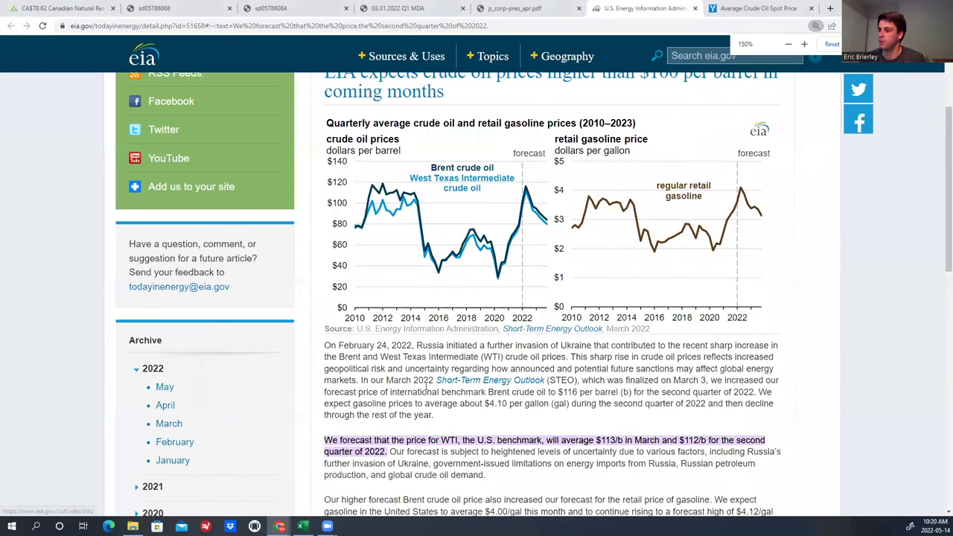
{"action": "scroll", "coordinate": [375, 392], "scroll_direction": "down", "scroll_amount": 1}
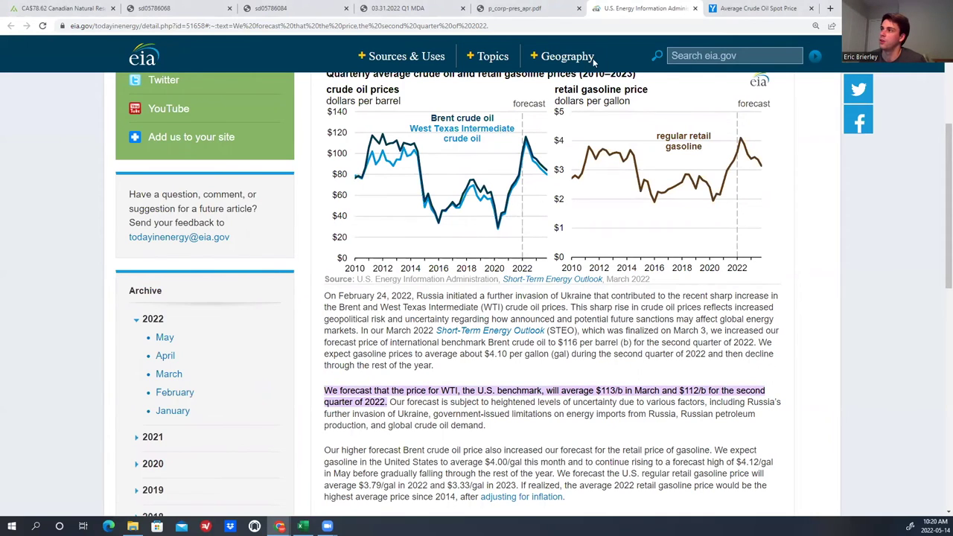
Step: Check the recent monthly Average Crude Oil Spot Price values on YCharts with the page enlarged, and return to the EIA article
{"action": "left_click", "coordinate": [756, 8]}
{"action": "scroll", "coordinate": [251, 376], "scroll_direction": "down", "scroll_amount": 1}
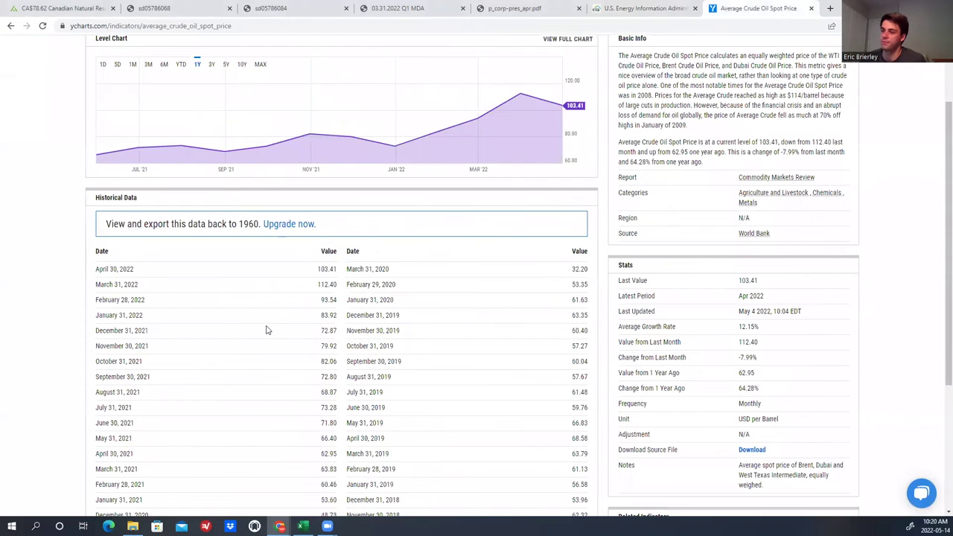
{"action": "key", "text": "ctrl+plus"}
{"action": "key", "text": "ctrl+plus"}
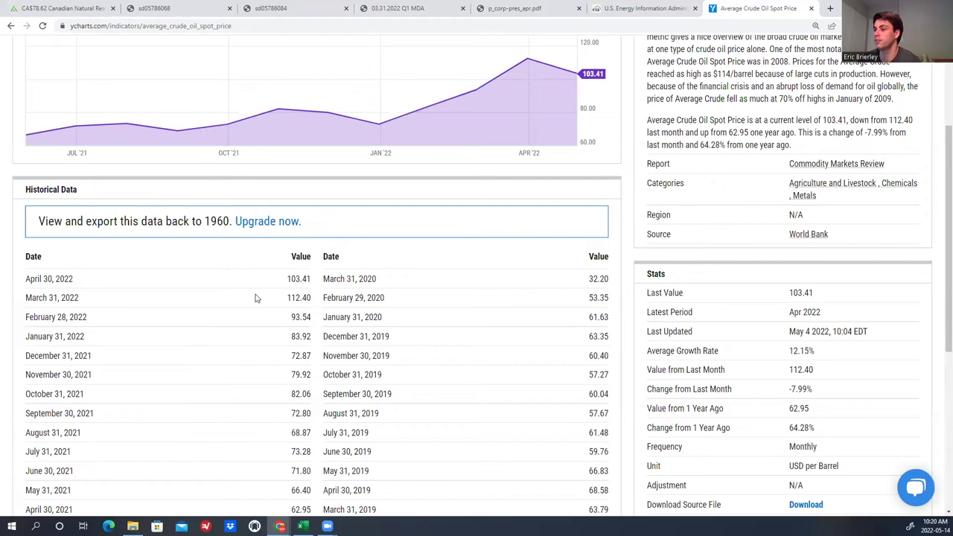
{"action": "left_click", "coordinate": [662, 11]}
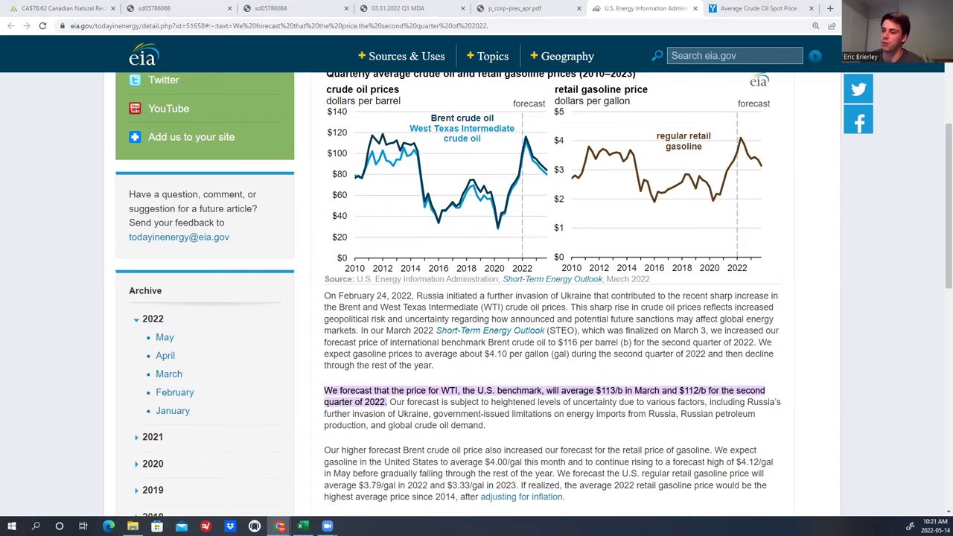
Step: Switch to the CNQ workbook in Excel and inspect the average oil price for 2019 Q1 and Q2 and the 2019 Q1 earnings
{"action": "left_click", "coordinate": [304, 526]}
{"action": "left_click", "coordinate": [413, 234]}
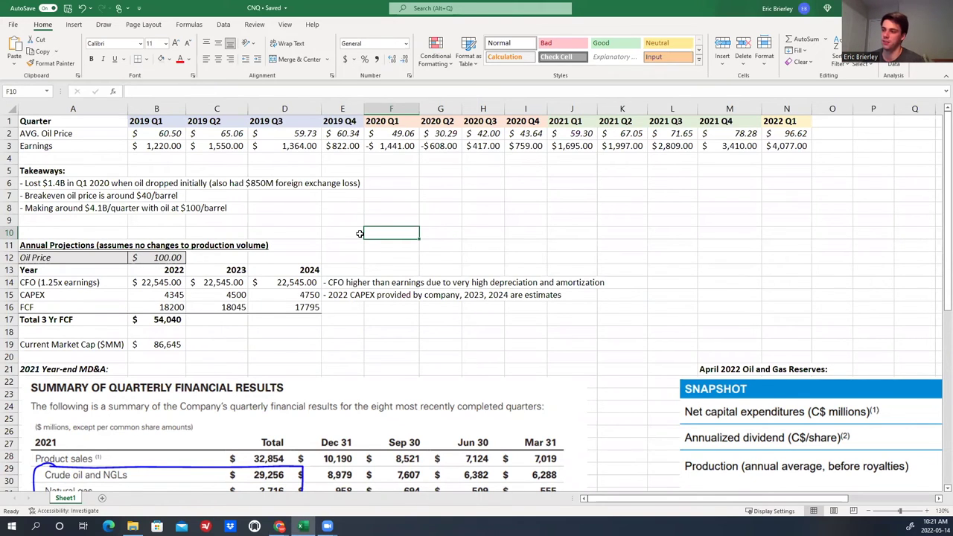
{"action": "left_click", "coordinate": [167, 170]}
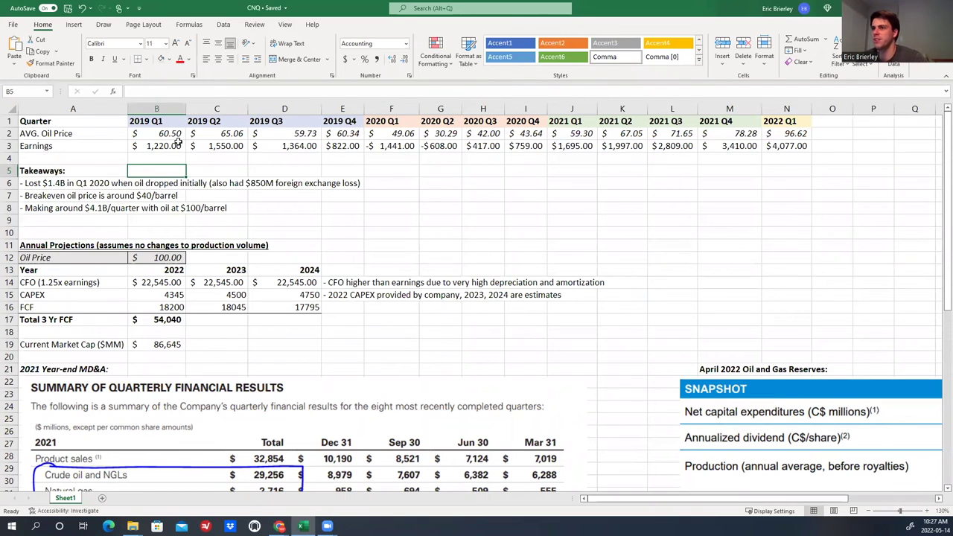
{"action": "left_click", "coordinate": [159, 121]}
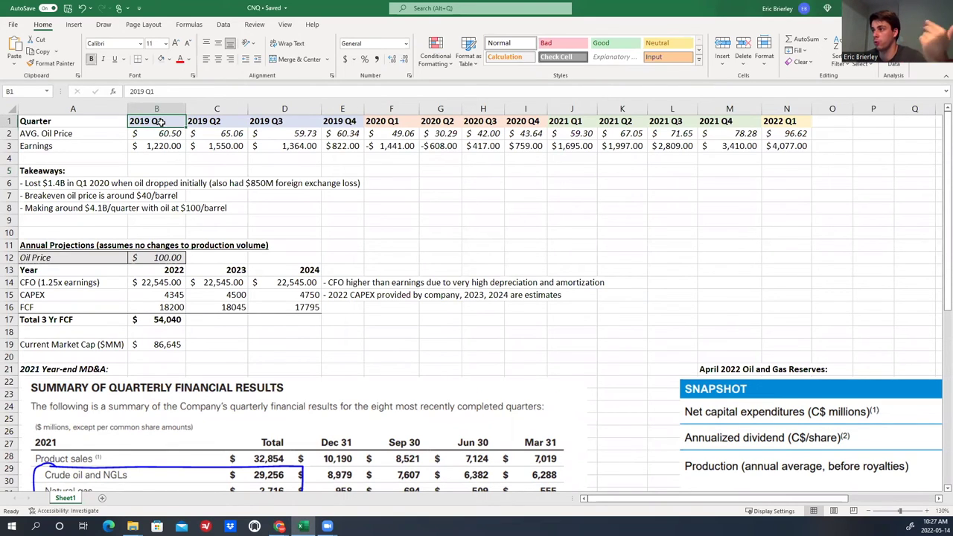
{"action": "left_click", "coordinate": [151, 133]}
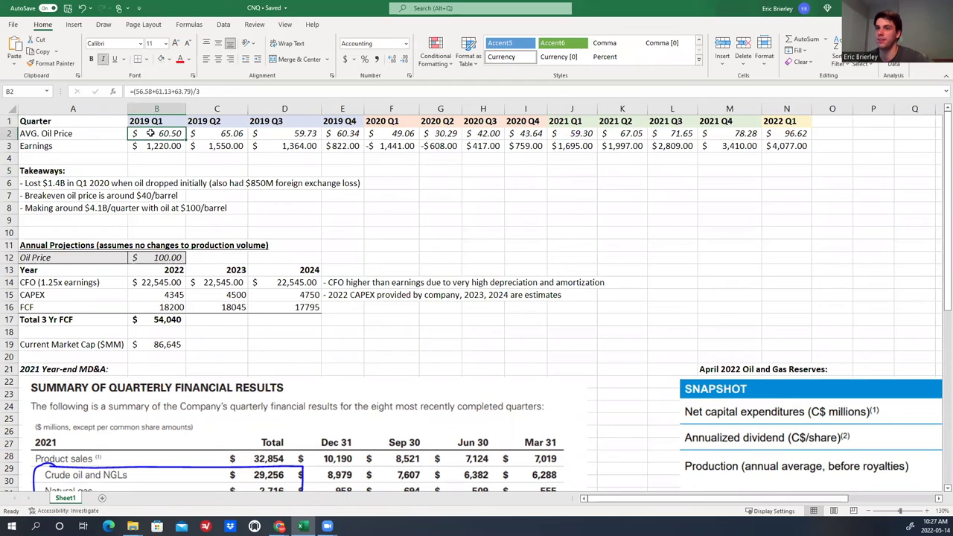
{"action": "key", "text": "Right"}
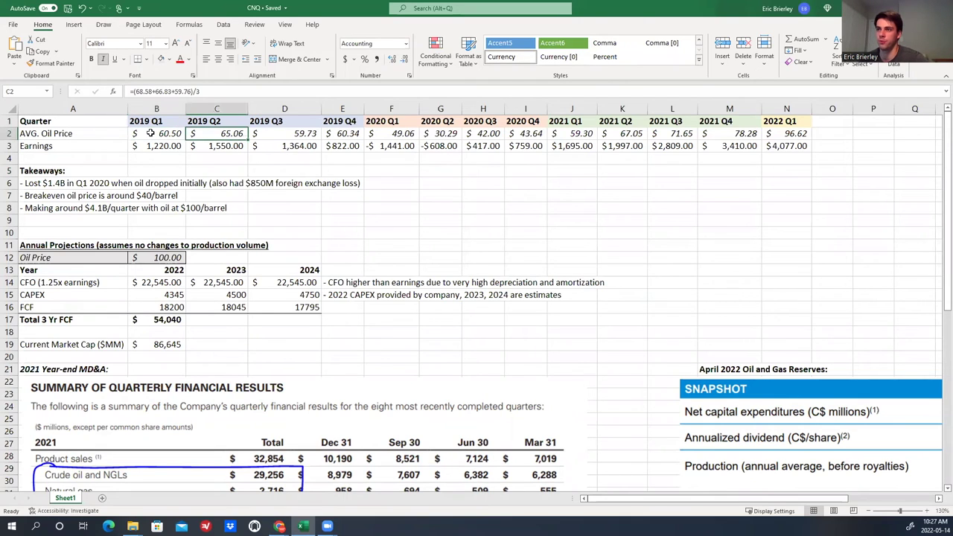
{"action": "key", "text": "Down"}
{"action": "key", "text": "Left"}
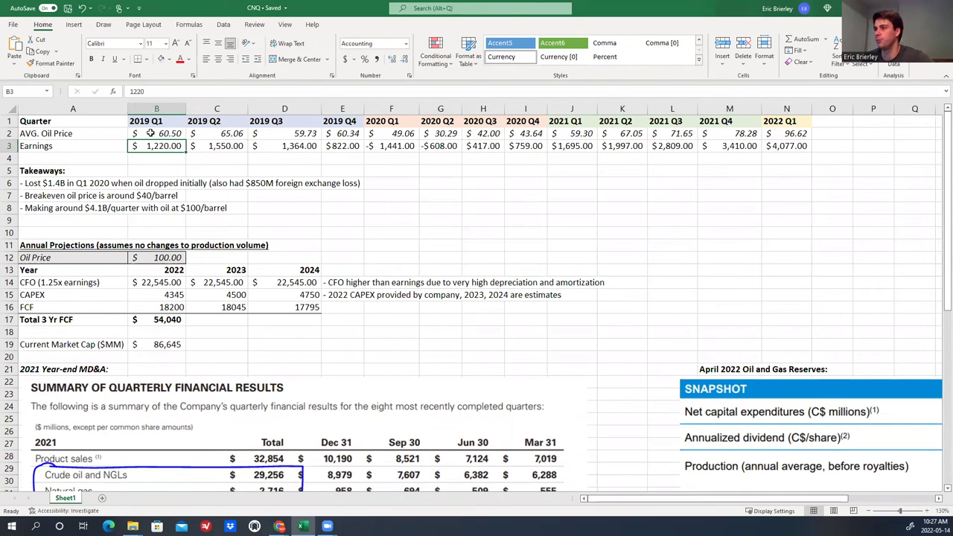
Step: Inspect the quarterly earnings across 2019 into 2020, comparing the 2020 Q1 earnings with that quarter's average oil price
{"action": "key", "text": "Right"}
{"action": "key", "text": "Right"}
{"action": "key", "text": "Right"}
{"action": "key", "text": "Right"}
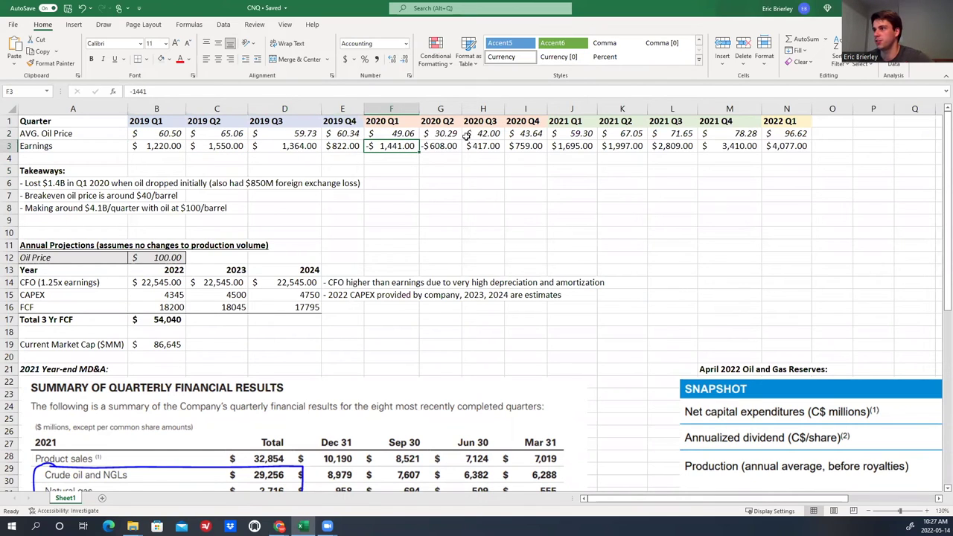
{"action": "key", "text": "Up"}
{"action": "key", "text": "Up"}
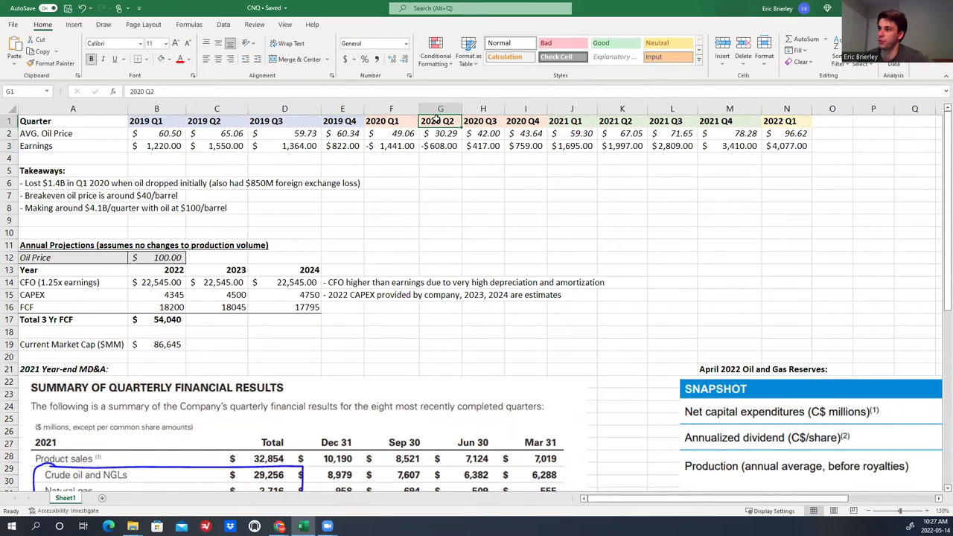
{"action": "left_click", "coordinate": [439, 149]}
{"action": "left_click", "coordinate": [403, 147]}
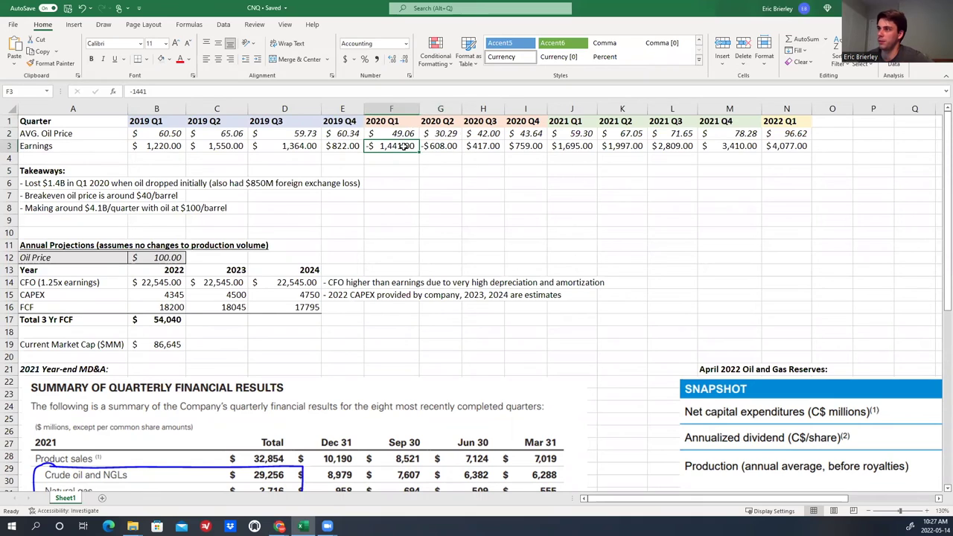
{"action": "left_click", "coordinate": [393, 134]}
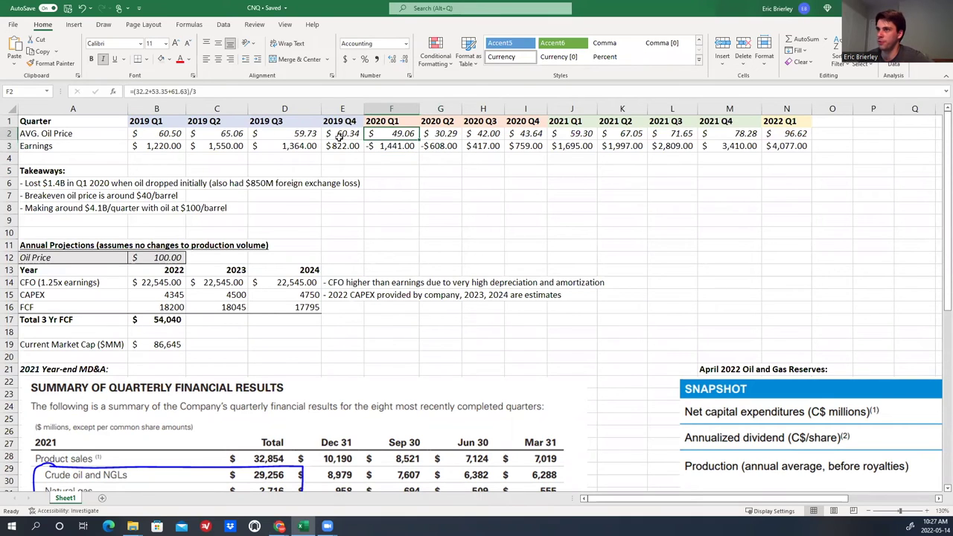
{"action": "left_click", "coordinate": [401, 148]}
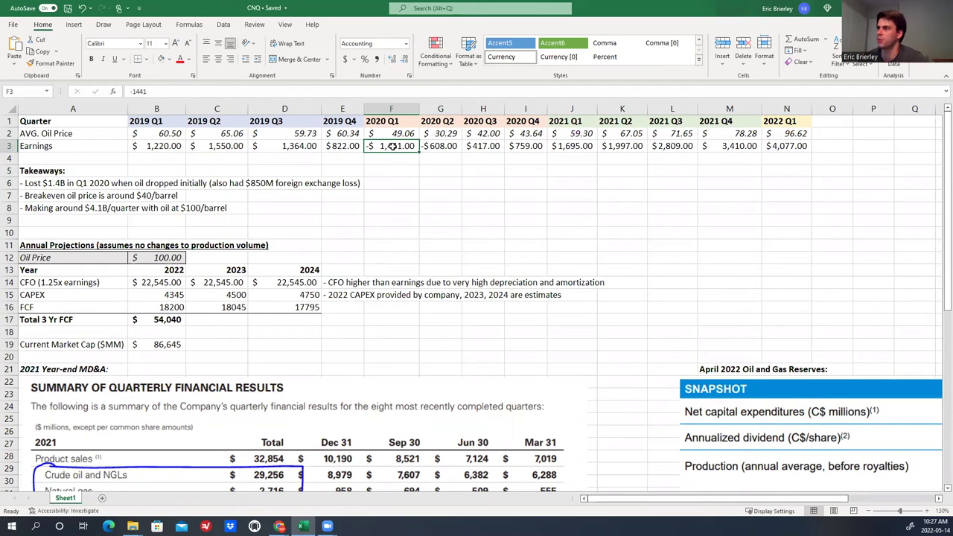
Step: Compare the 2020 Q2 earnings with that quarter's average oil price and with the 2020 Q1 earnings
{"action": "left_click", "coordinate": [439, 147]}
{"action": "key", "text": "Up"}
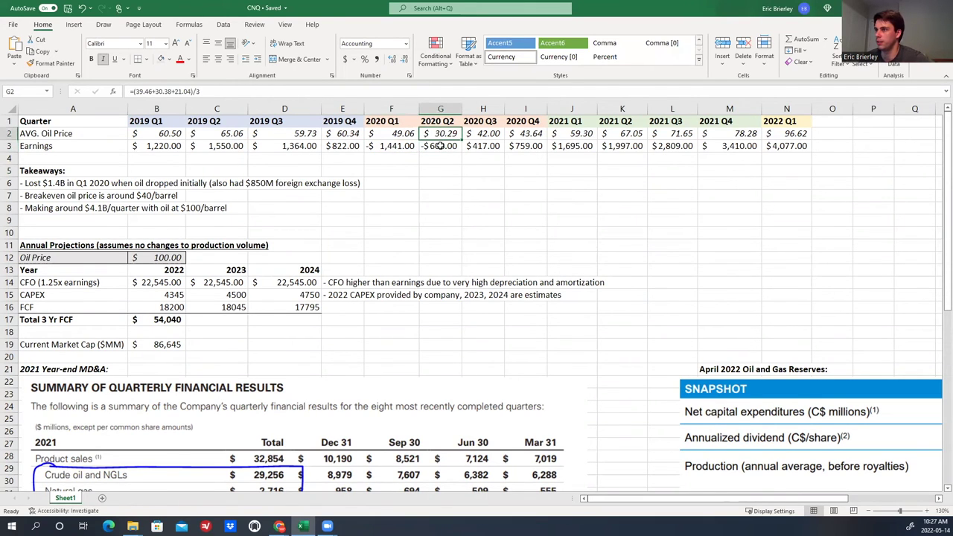
{"action": "left_click", "coordinate": [441, 147]}
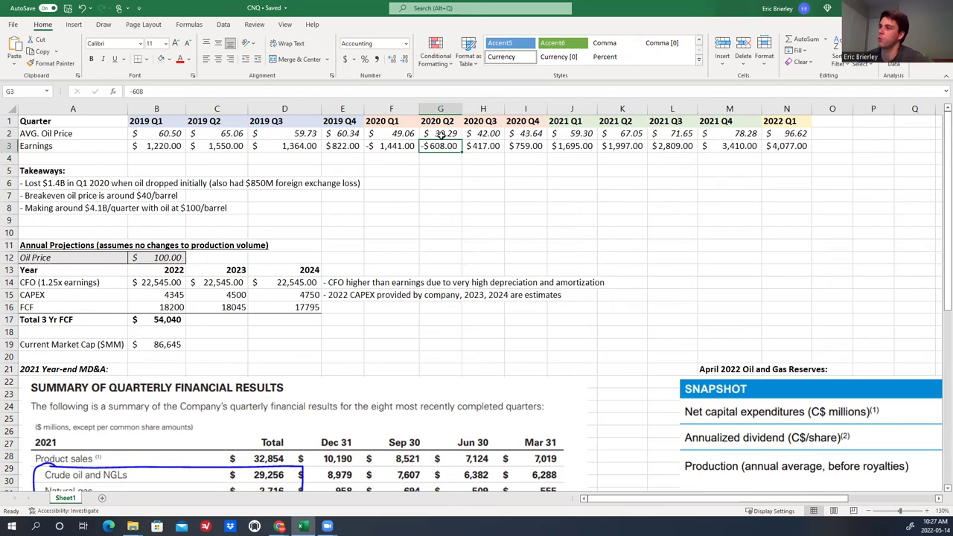
{"action": "left_click", "coordinate": [441, 133]}
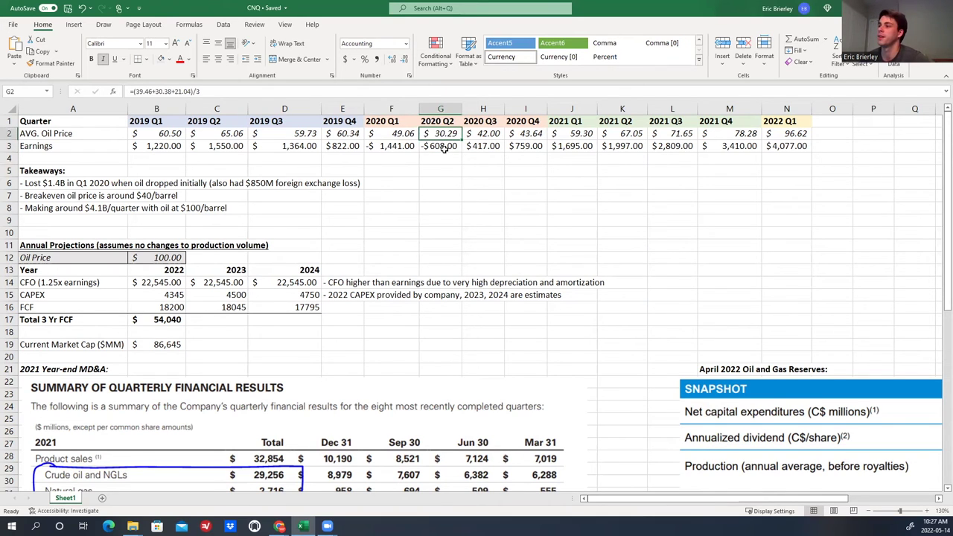
{"action": "left_click", "coordinate": [444, 148]}
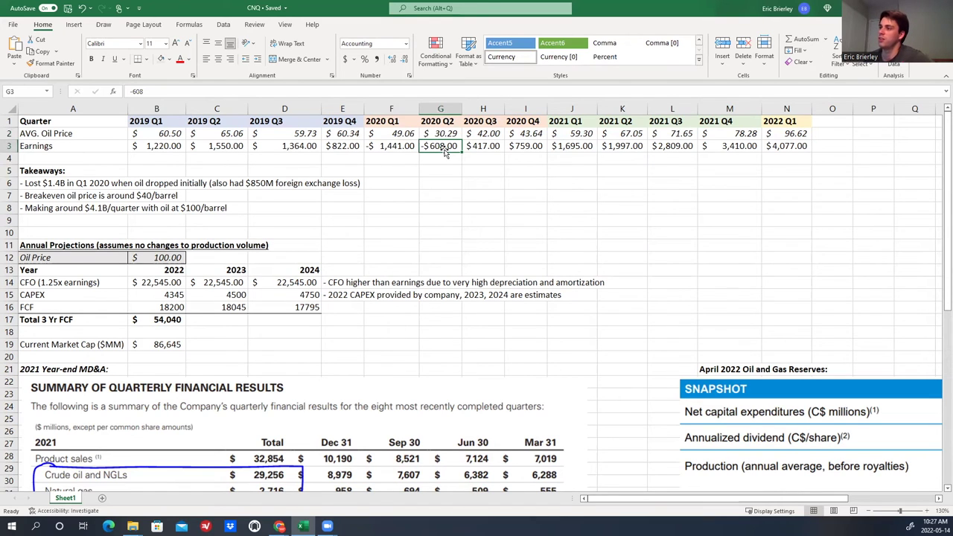
{"action": "left_click", "coordinate": [403, 147]}
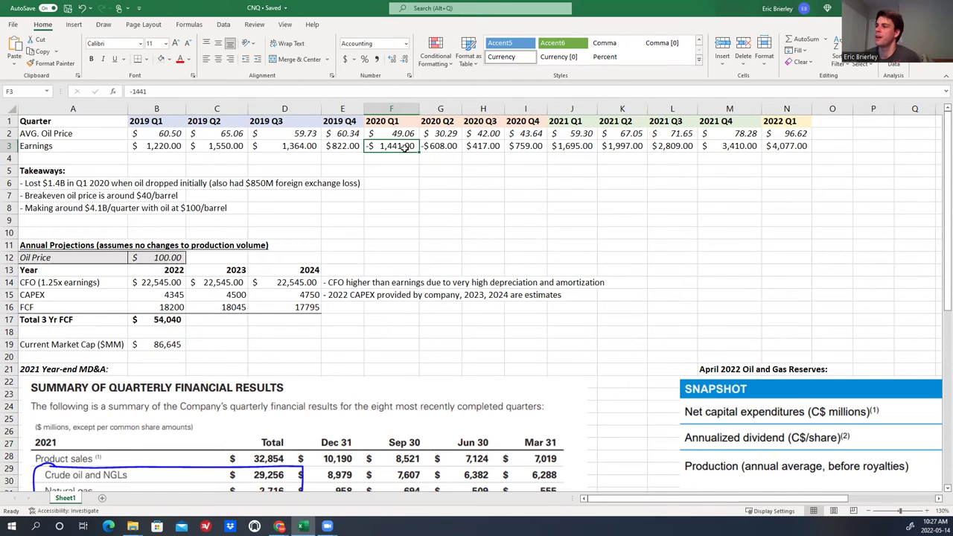
Step: Compare the 2020 Q3 earnings with that quarter's average oil price
{"action": "left_click", "coordinate": [482, 147]}
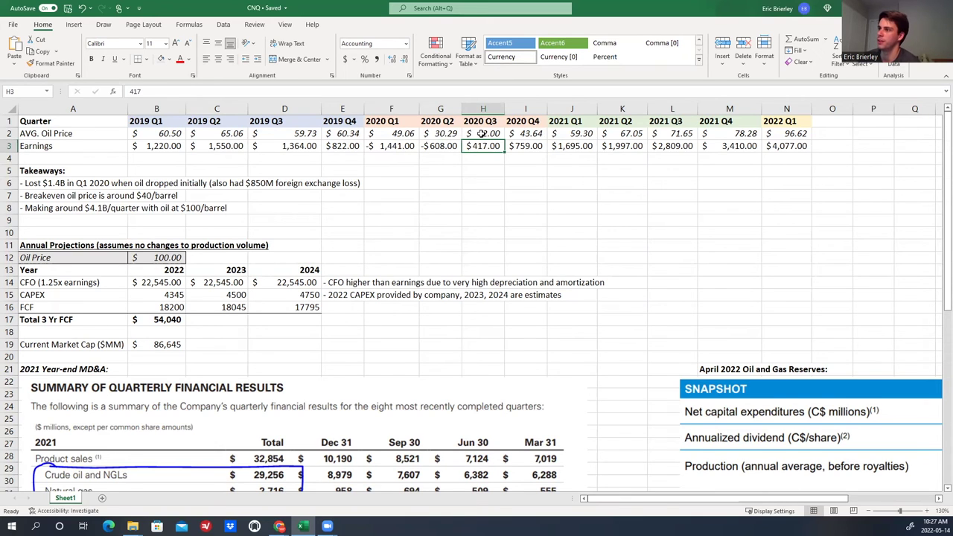
{"action": "left_click", "coordinate": [482, 134]}
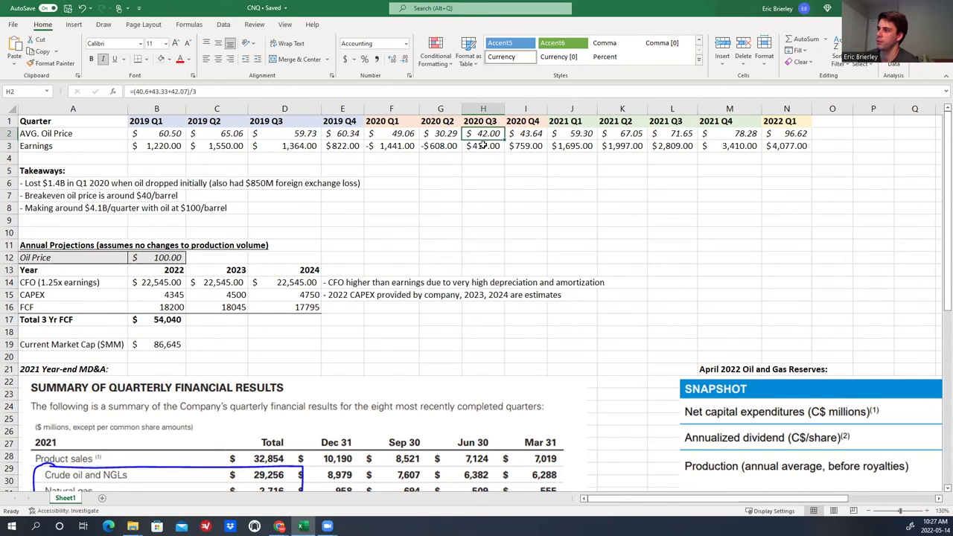
{"action": "left_click", "coordinate": [482, 145]}
{"action": "left_click", "coordinate": [482, 181]}
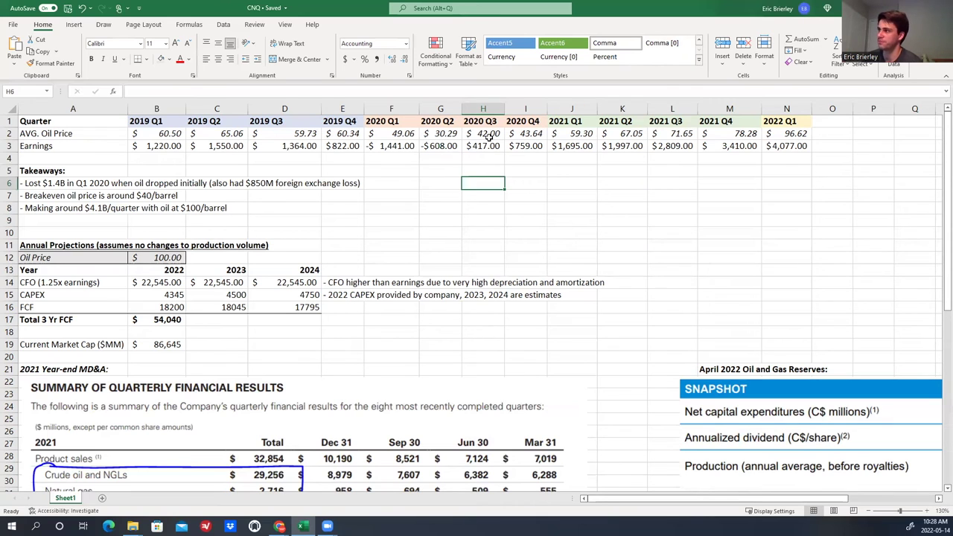
Step: Trace the average oil price quarter by quarter from 2020 Q4 to 2022 Q1, and check the 2022 Q1 earnings
{"action": "left_click", "coordinate": [527, 133]}
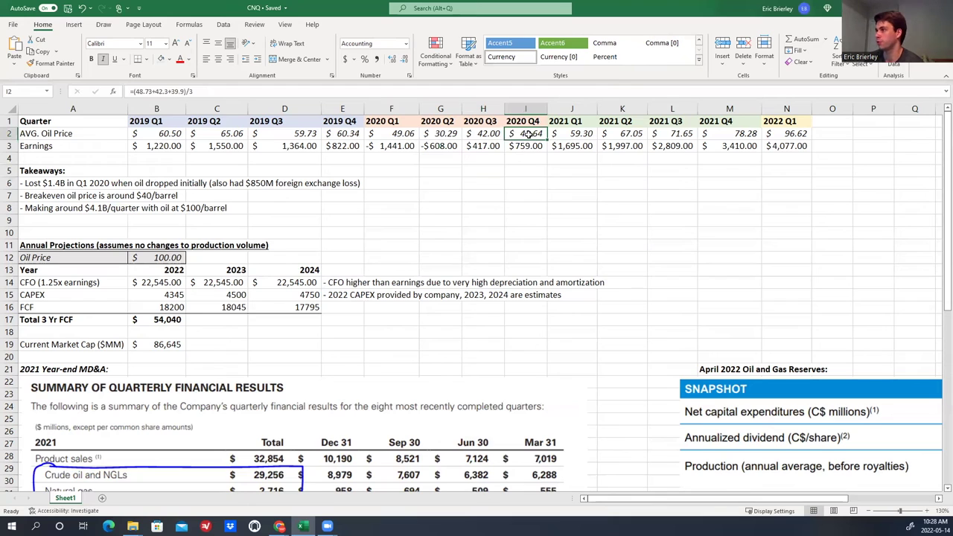
{"action": "key", "text": "Right"}
{"action": "key", "text": "Right"}
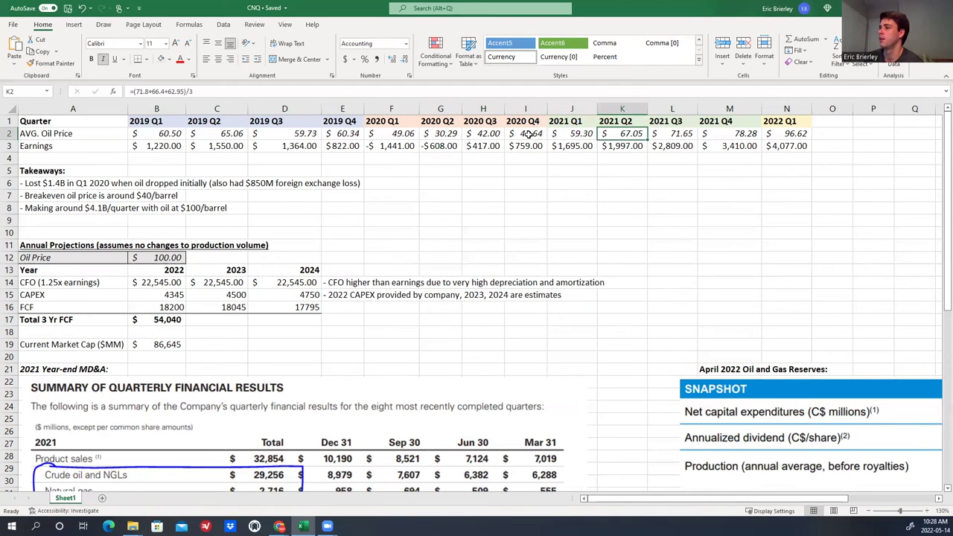
{"action": "key", "text": "Right"}
{"action": "key", "text": "Right"}
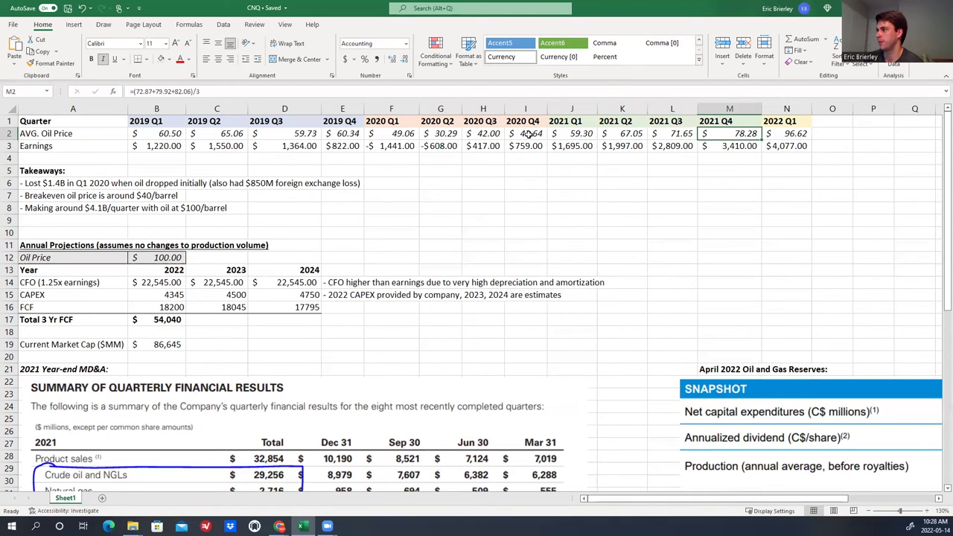
{"action": "key", "text": "Right"}
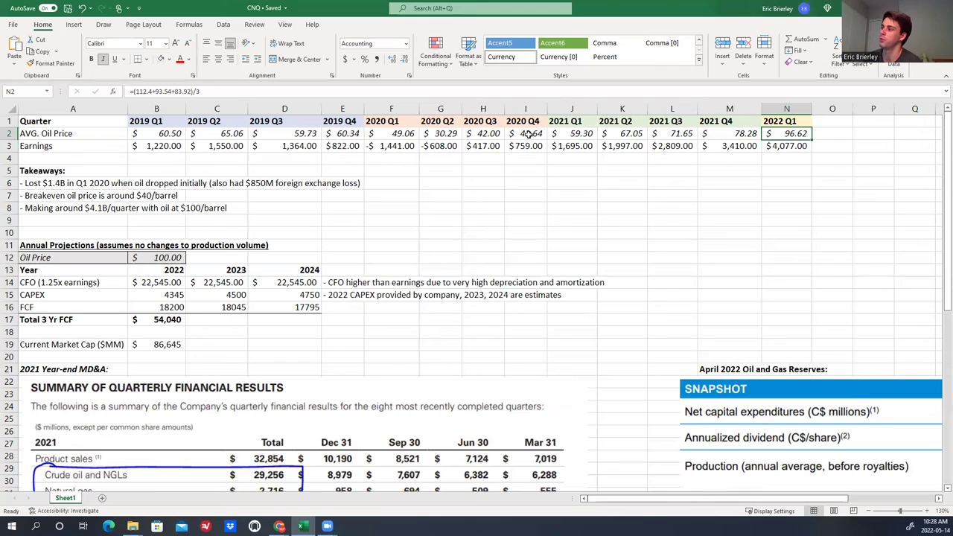
{"action": "key", "text": "Down"}
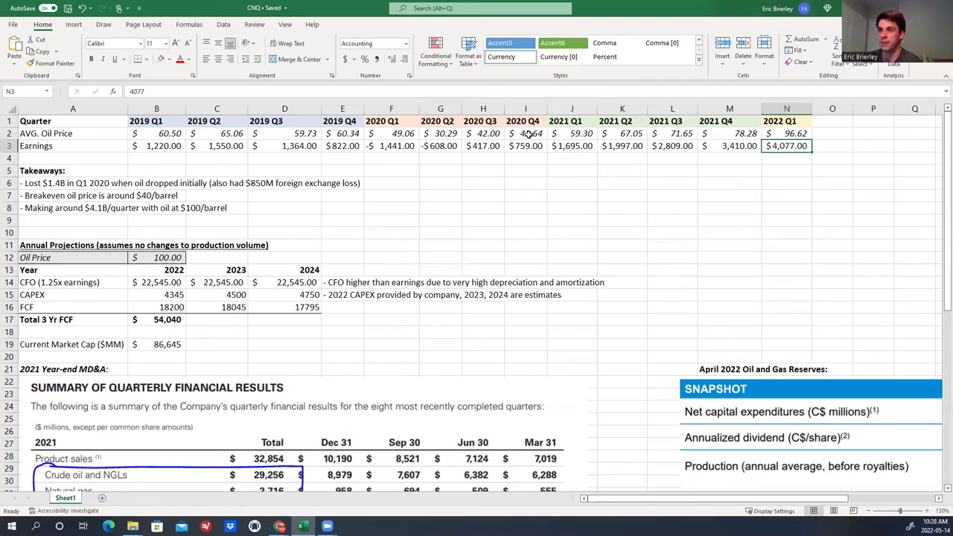
{"action": "key", "text": "Up"}
{"action": "key", "text": "Right"}
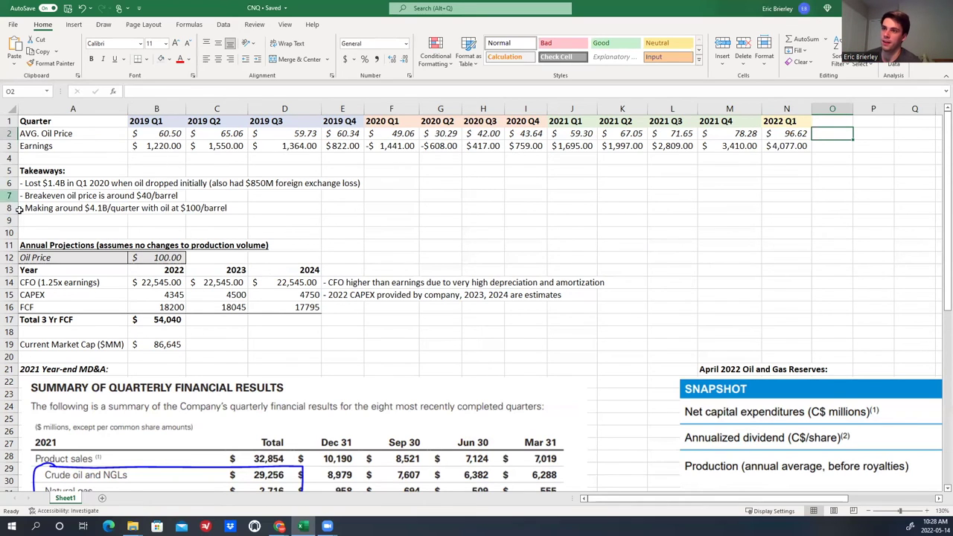
Step: Review the breakeven and quarterly profit takeaways against the average oil prices and earnings of 2021 Q4 and 2022 Q1
{"action": "left_click", "coordinate": [52, 197]}
{"action": "left_click", "coordinate": [53, 208]}
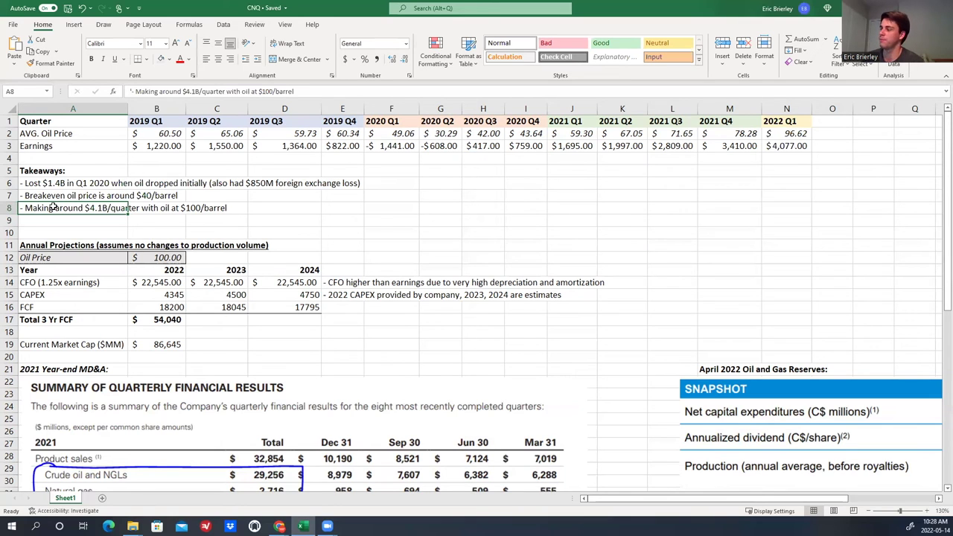
{"action": "left_click", "coordinate": [744, 131]}
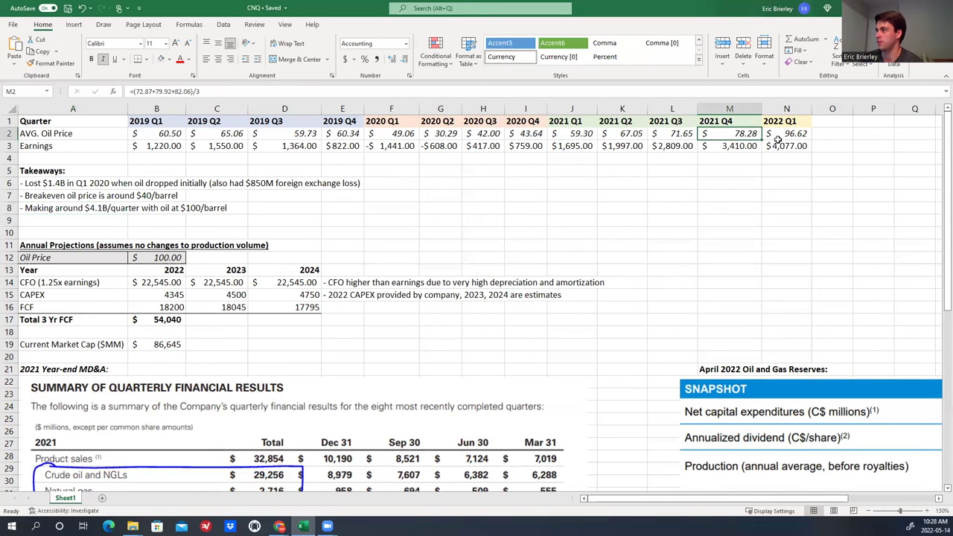
{"action": "left_click", "coordinate": [783, 135]}
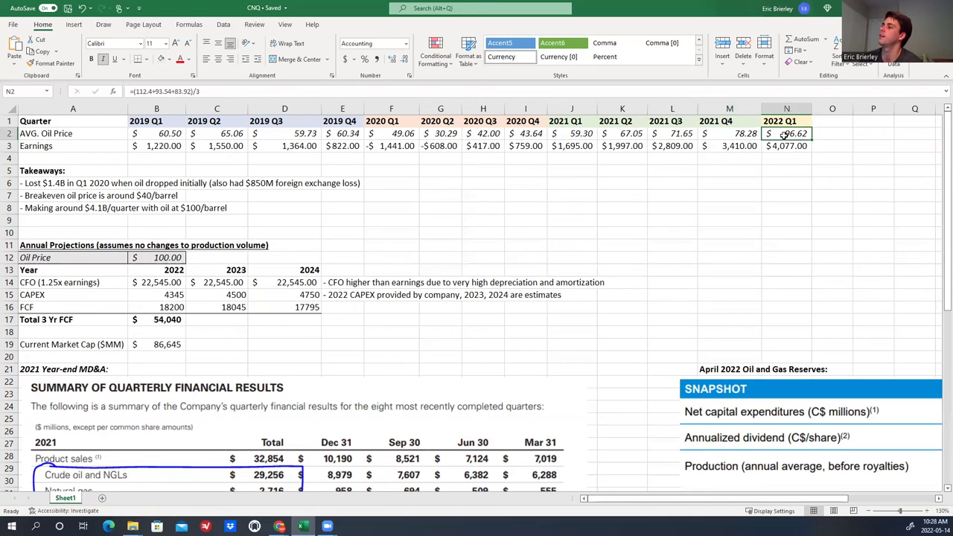
{"action": "left_click", "coordinate": [743, 152]}
{"action": "left_click", "coordinate": [784, 147]}
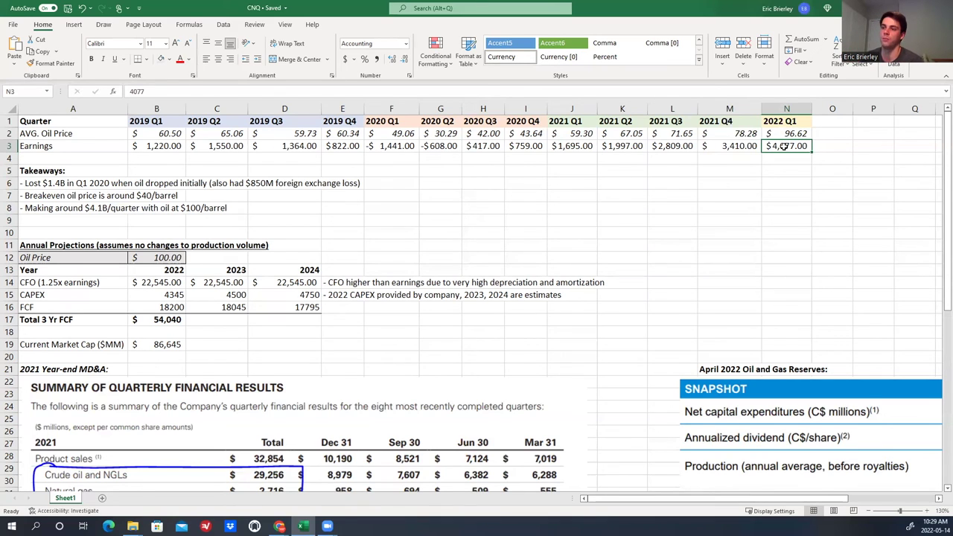
Step: Select the full oil price and earnings history, and inspect the Annual Projections' oil price assumption, 2022 CFO formula and year columns
{"action": "left_click", "coordinate": [204, 222]}
{"action": "left_click_drag", "start_coordinate": [161, 133], "coordinate": [809, 146]}
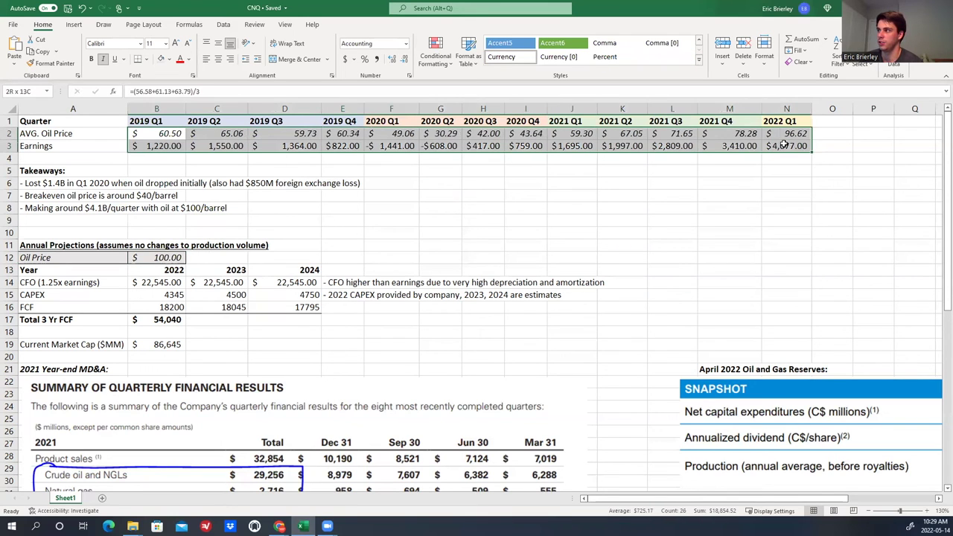
{"action": "left_click", "coordinate": [166, 257]}
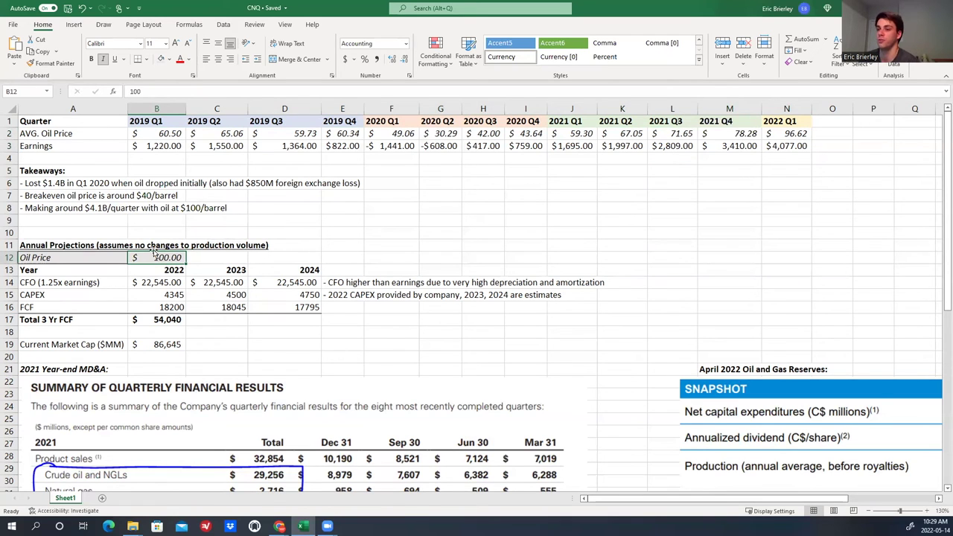
{"action": "left_click", "coordinate": [149, 281]}
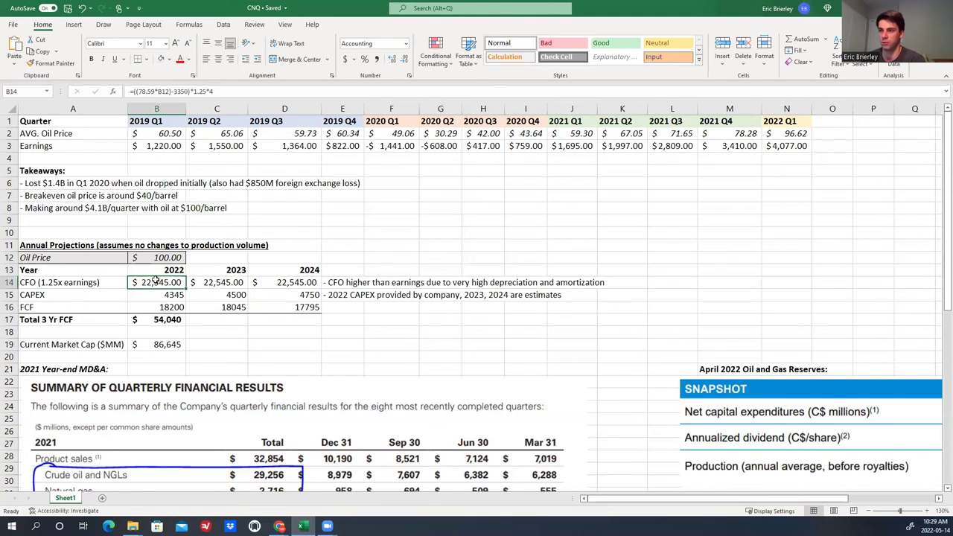
{"action": "left_click", "coordinate": [174, 267]}
{"action": "left_click", "coordinate": [228, 270]}
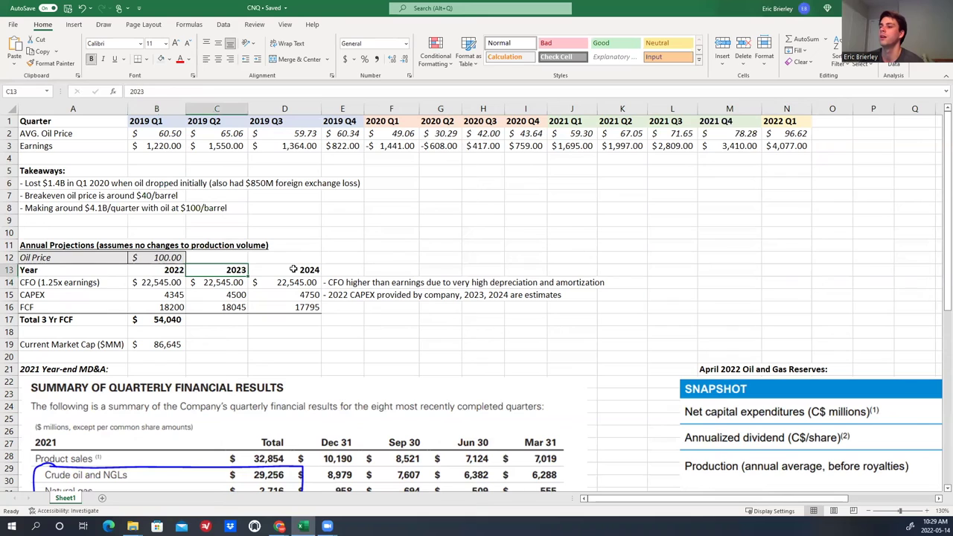
{"action": "left_click", "coordinate": [295, 269]}
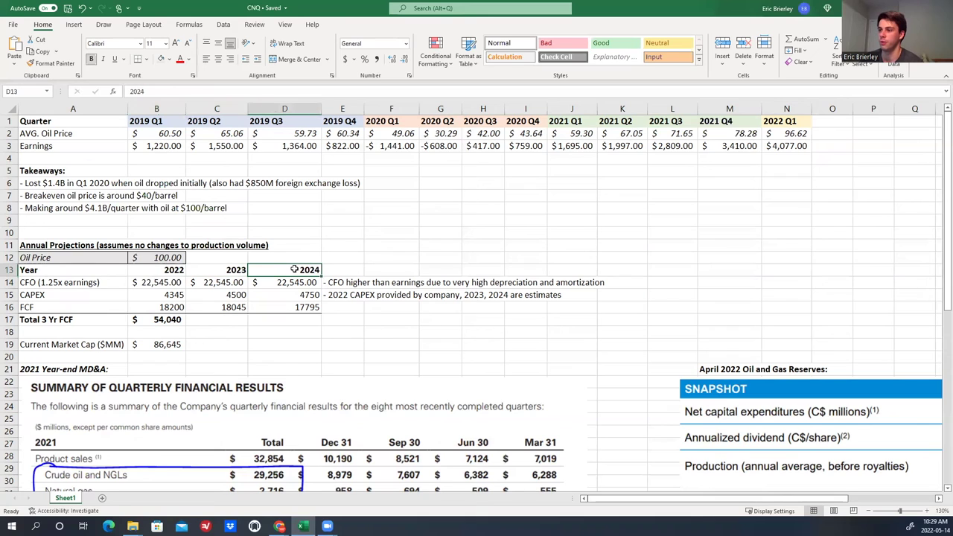
Step: Examine the projected CAPEX for 2022, 2023 and 2024 together with the note on where these figures come from
{"action": "left_click", "coordinate": [177, 295]}
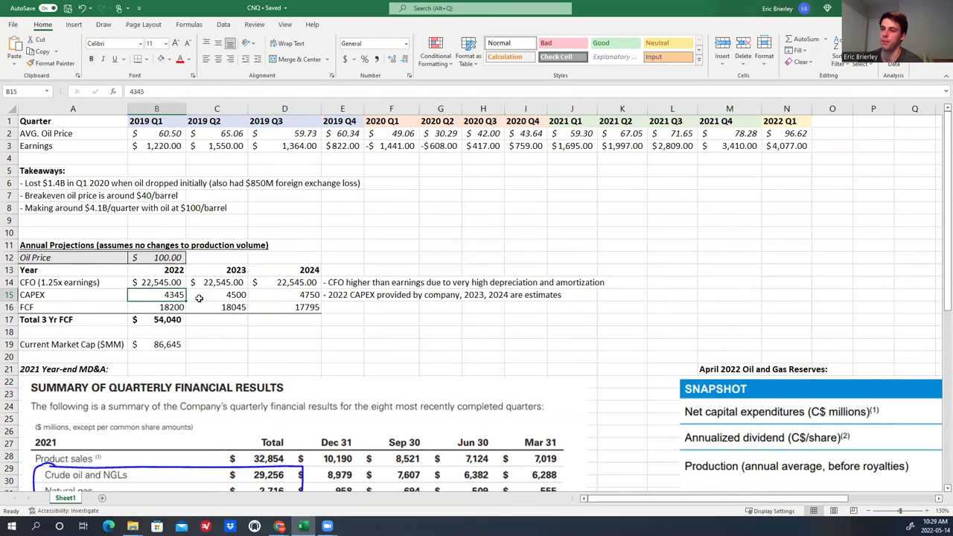
{"action": "left_click", "coordinate": [225, 297]}
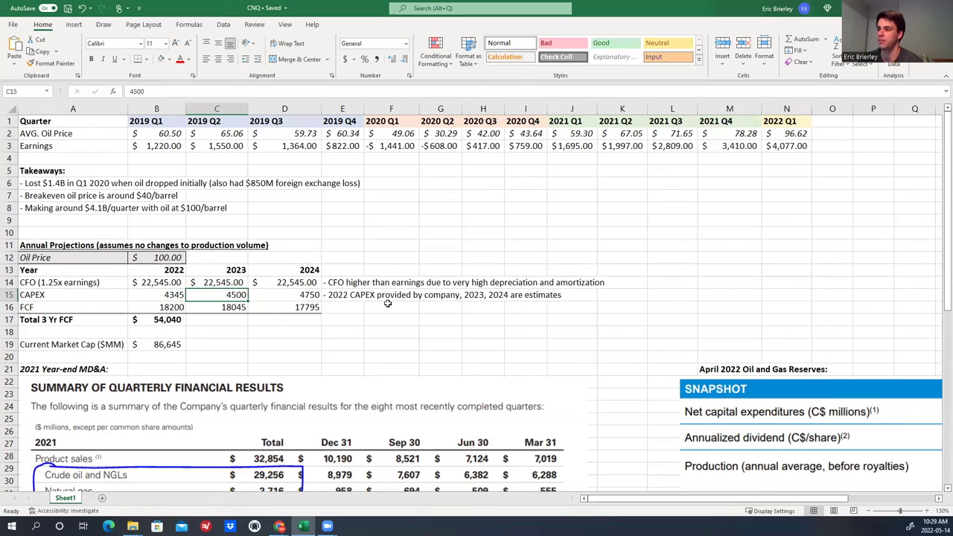
{"action": "left_click", "coordinate": [333, 296]}
{"action": "left_click", "coordinate": [165, 296]}
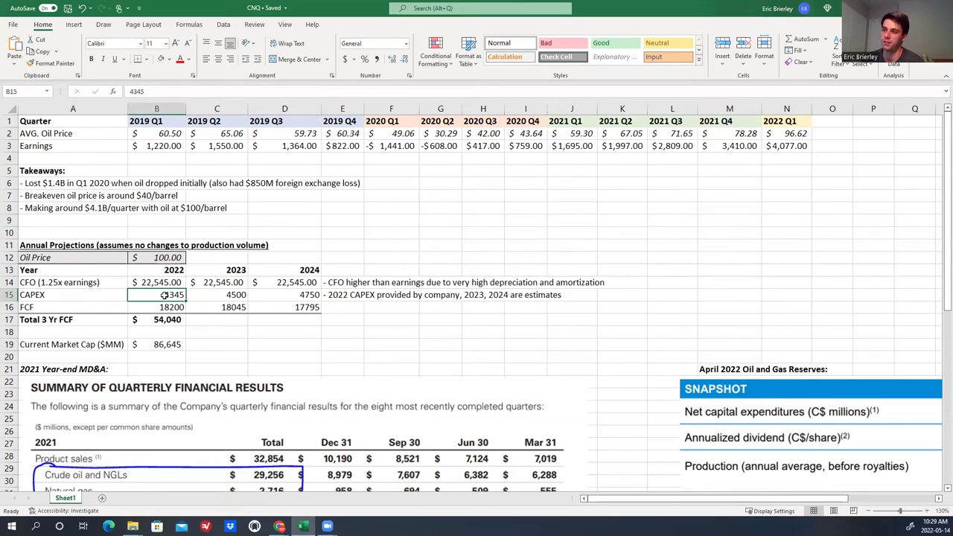
{"action": "left_click", "coordinate": [222, 297]}
{"action": "left_click", "coordinate": [278, 296]}
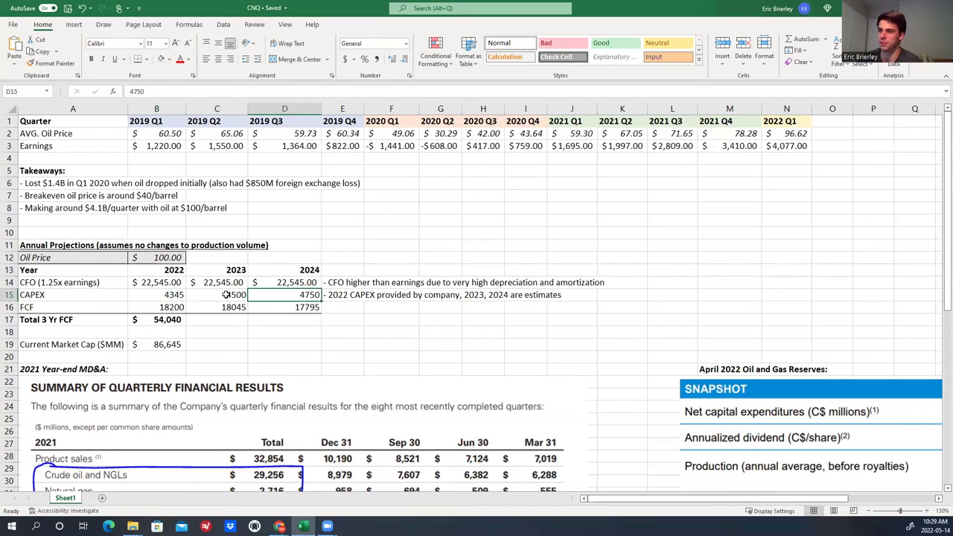
{"action": "left_click", "coordinate": [223, 295]}
{"action": "left_click", "coordinate": [274, 294]}
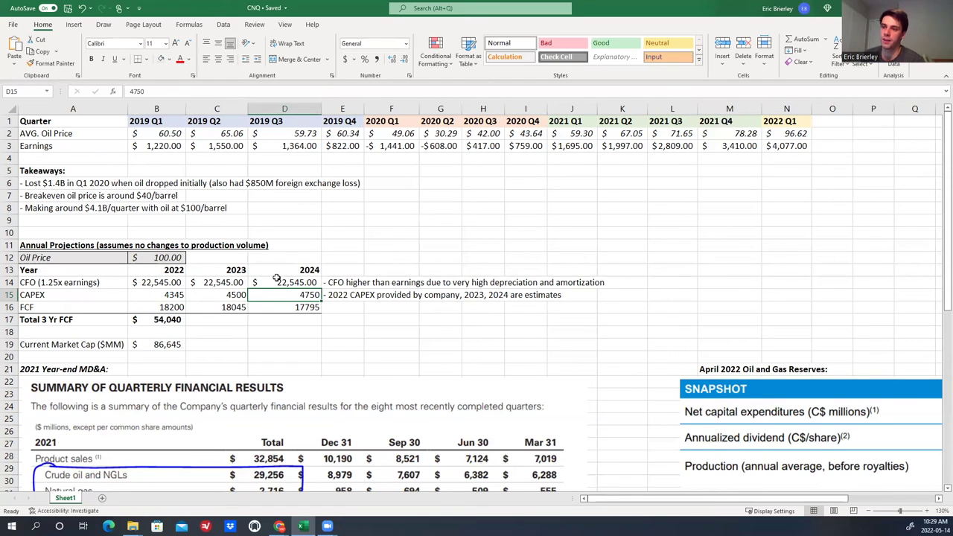
Step: Examine the CFO (1.25x earnings) assumption, its depreciation and amortization note, and the formula behind the 2022 CFO
{"action": "left_click", "coordinate": [86, 283]}
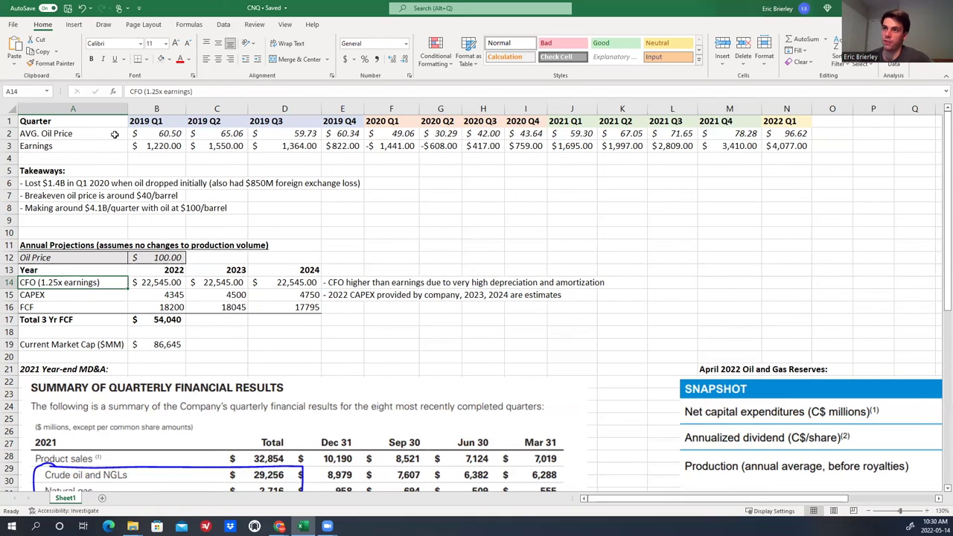
{"action": "left_click", "coordinate": [338, 284]}
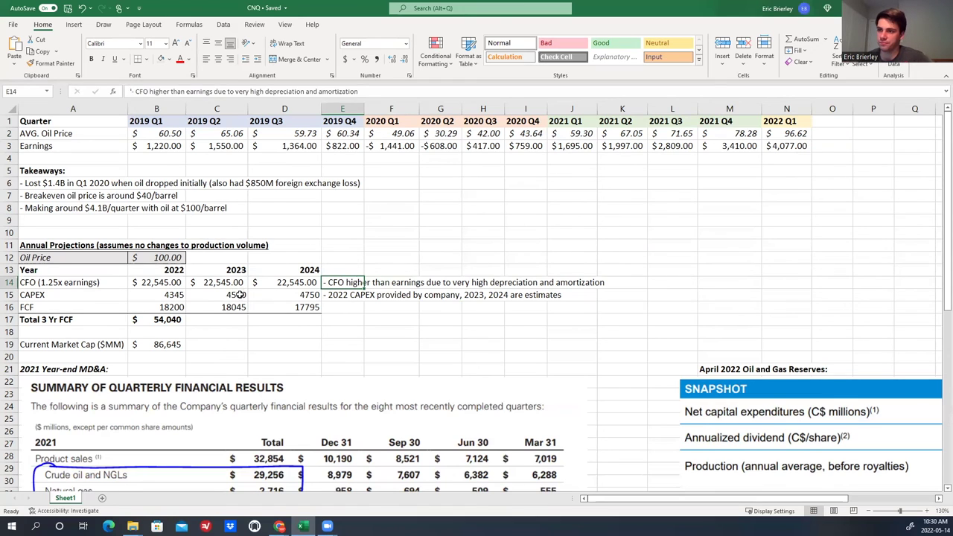
{"action": "left_click", "coordinate": [144, 282]}
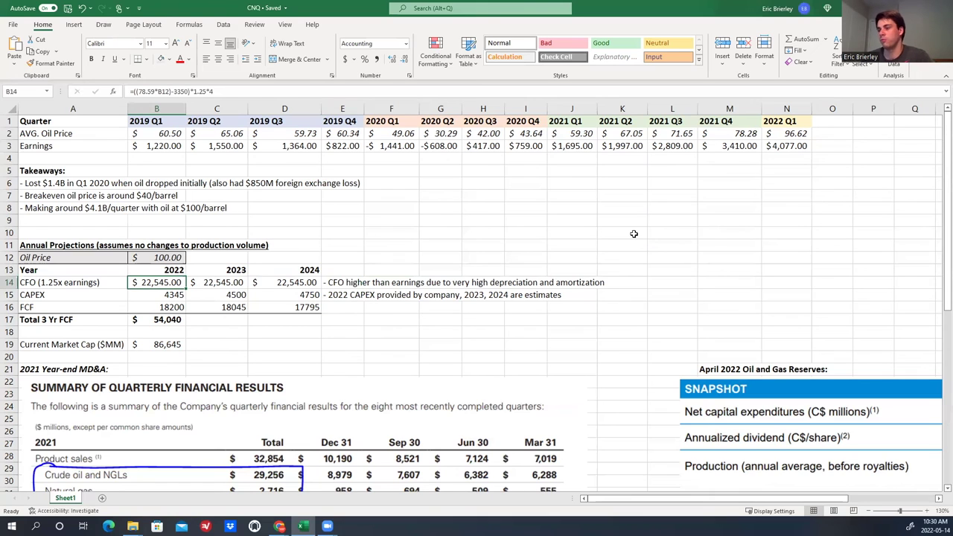
{"action": "left_click", "coordinate": [82, 281]}
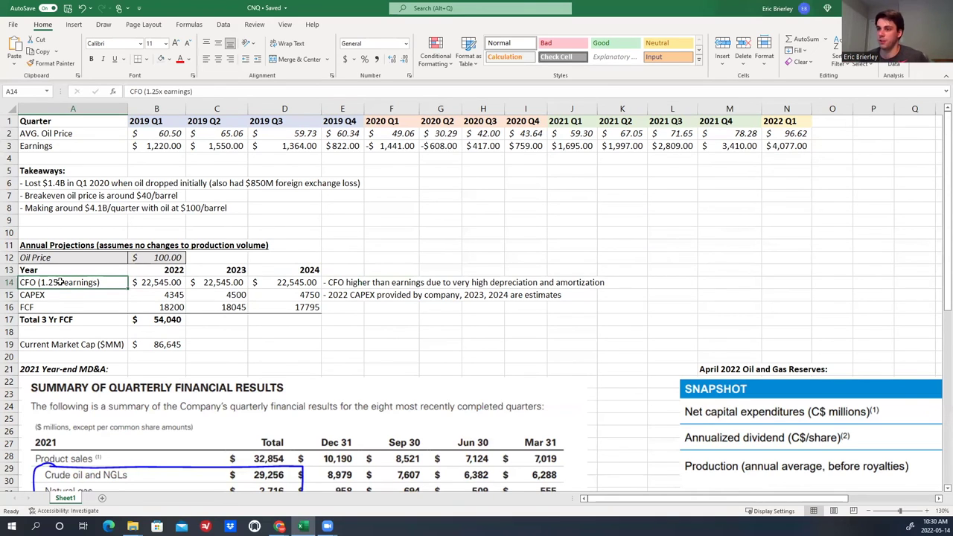
{"action": "left_click", "coordinate": [143, 283]}
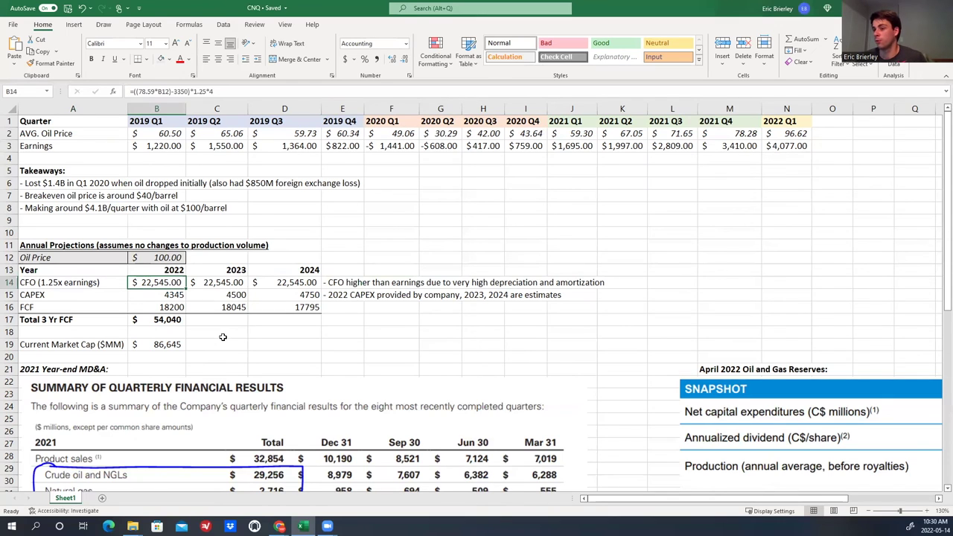
Step: Inspect the 2022 FCF formula and the cells summed in Total 3 Yr FCF, leaving the formula unedited
{"action": "left_click", "coordinate": [170, 307]}
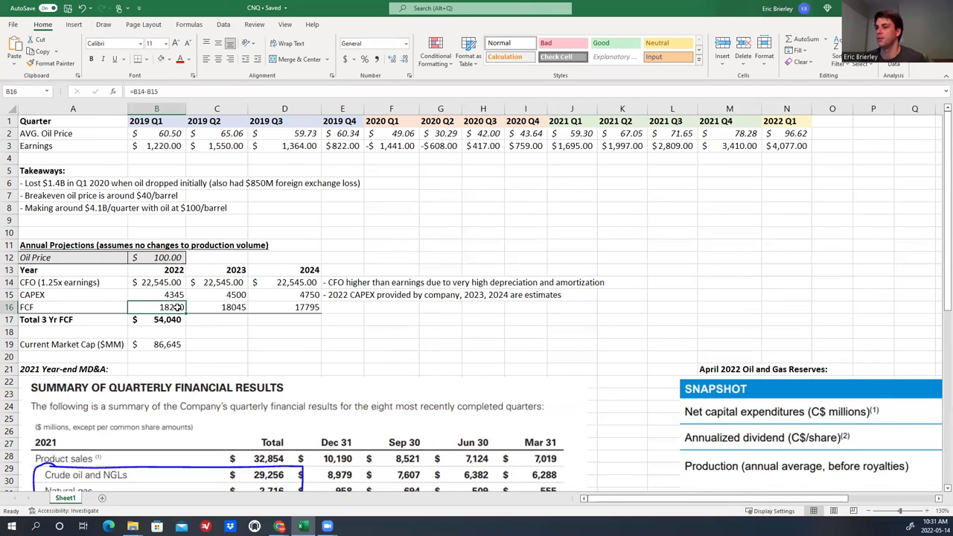
{"action": "left_click", "coordinate": [218, 330]}
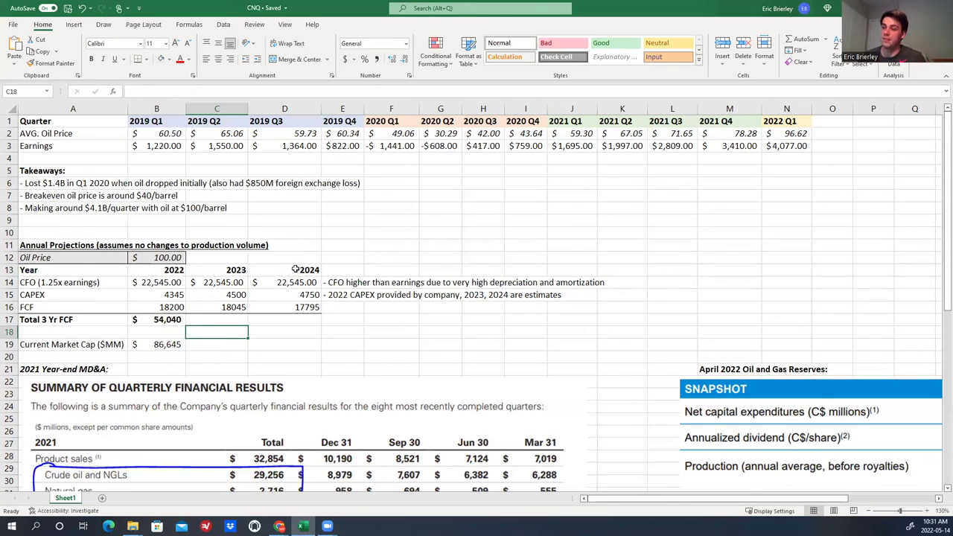
{"action": "left_click", "coordinate": [171, 319]}
{"action": "double_click", "coordinate": [178, 325]}
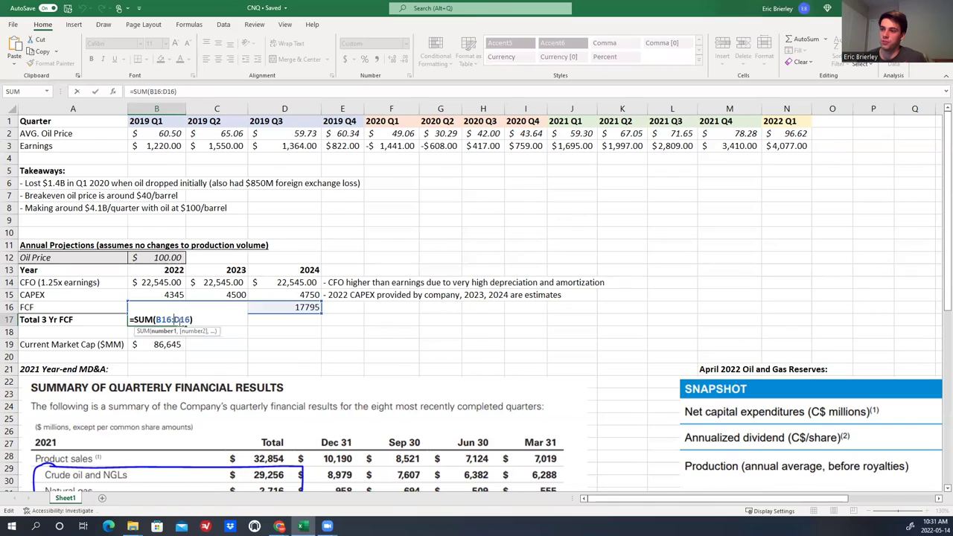
{"action": "key", "text": "Escape"}
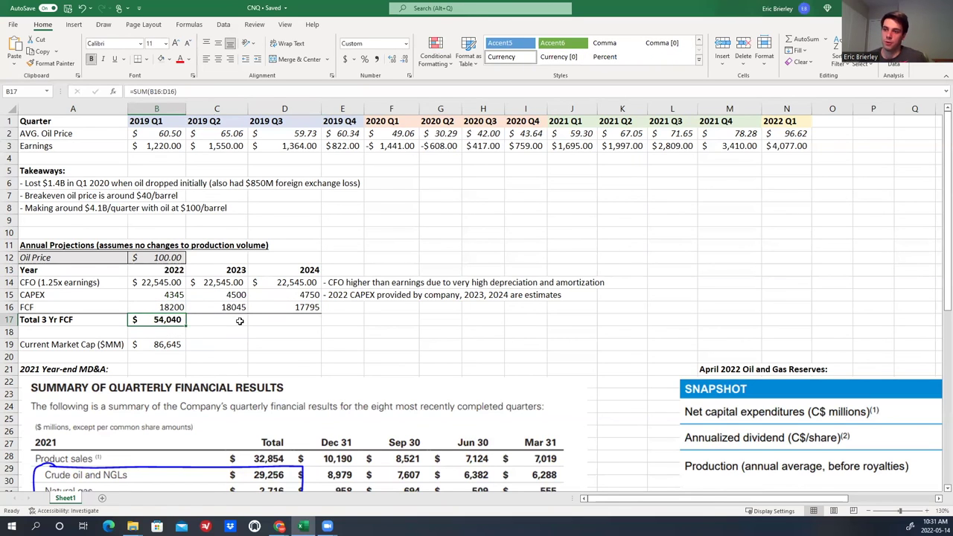
Step: Compare the current market cap with Total 3 Yr FCF, and select the projections' Oil Price assumption
{"action": "left_click", "coordinate": [161, 345]}
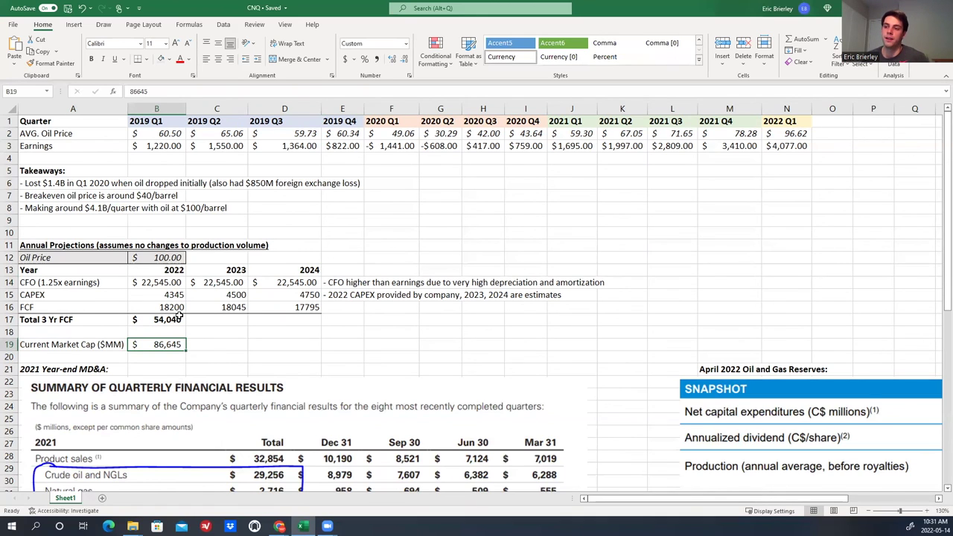
{"action": "left_click", "coordinate": [171, 318]}
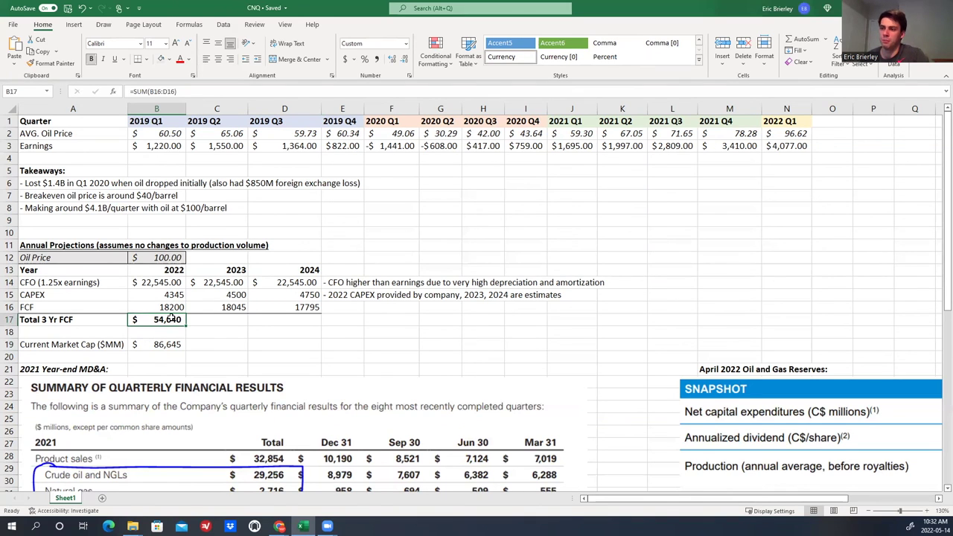
{"action": "left_click", "coordinate": [171, 258]}
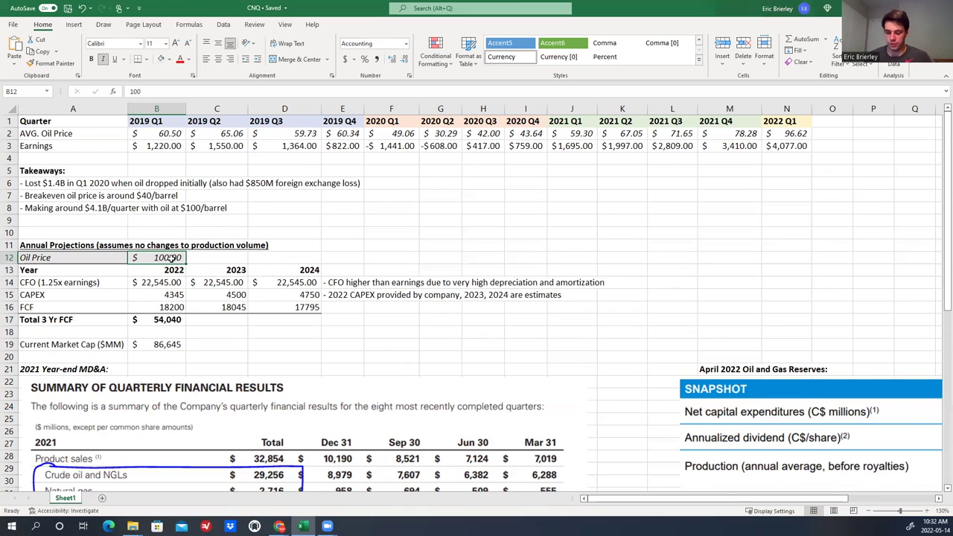
Step: Set the projections' Oil Price to $80 and compare Total 3 Yr FCF with the current market cap
{"action": "type", "text": "80"}
{"action": "left_click", "coordinate": [224, 395]}
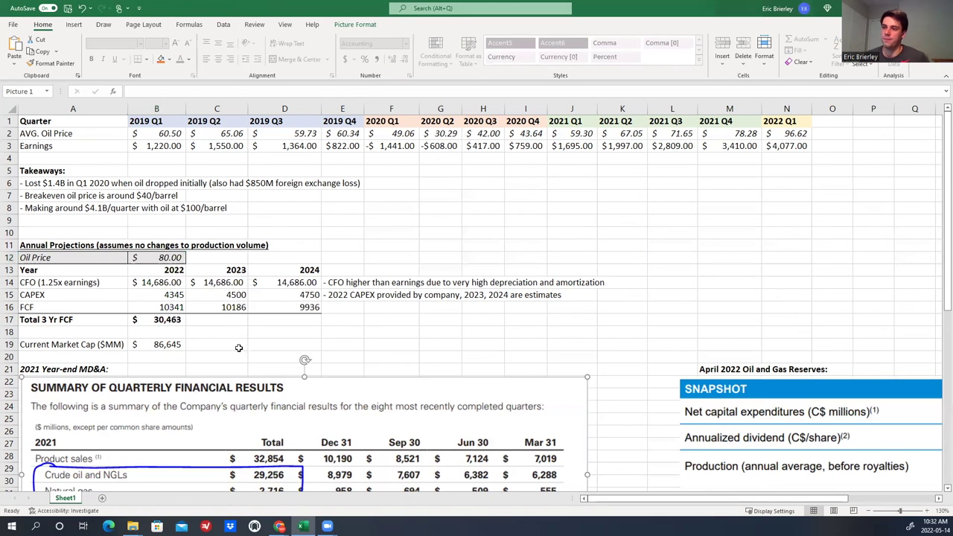
{"action": "left_click", "coordinate": [178, 318]}
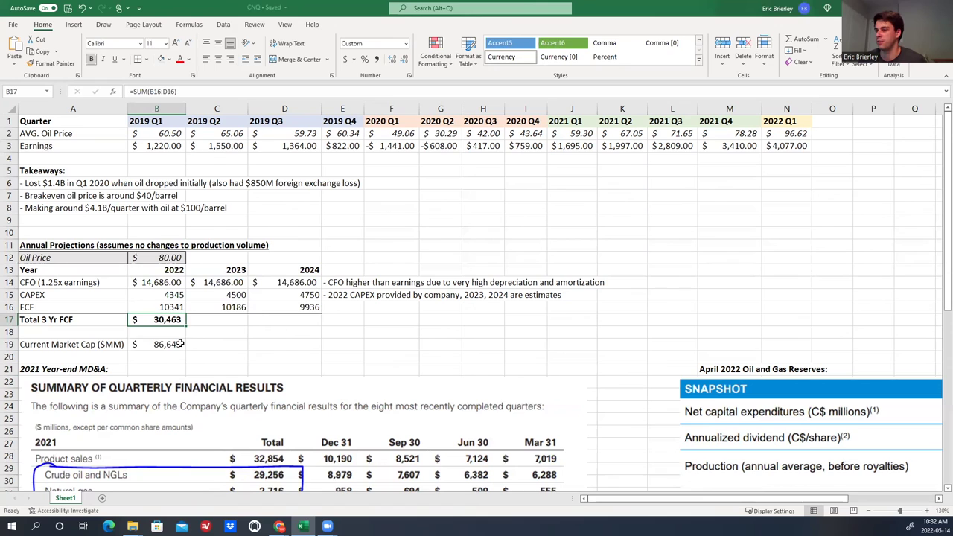
{"action": "left_click", "coordinate": [181, 344]}
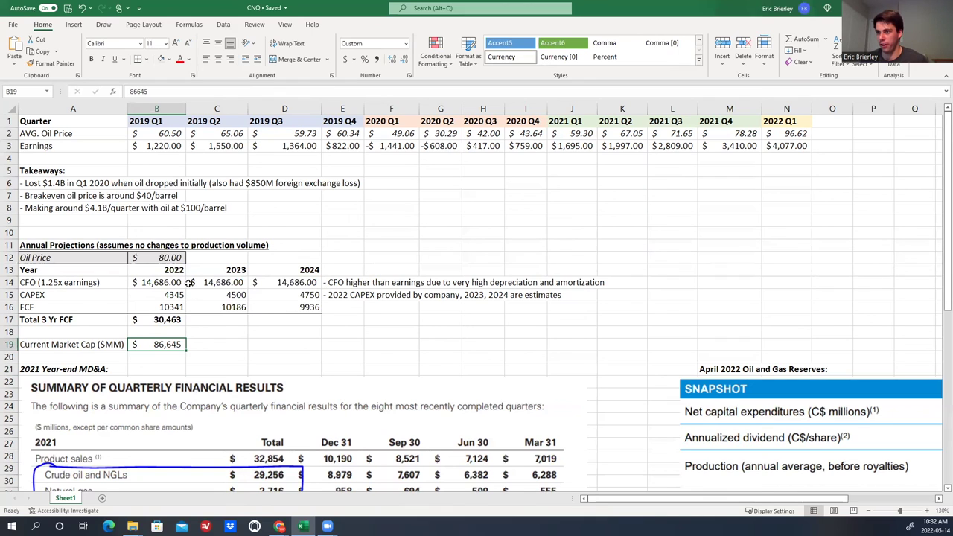
Step: Set the projections' Oil Price to $60 and check Total 3 Yr FCF at that price
{"action": "left_click", "coordinate": [172, 257]}
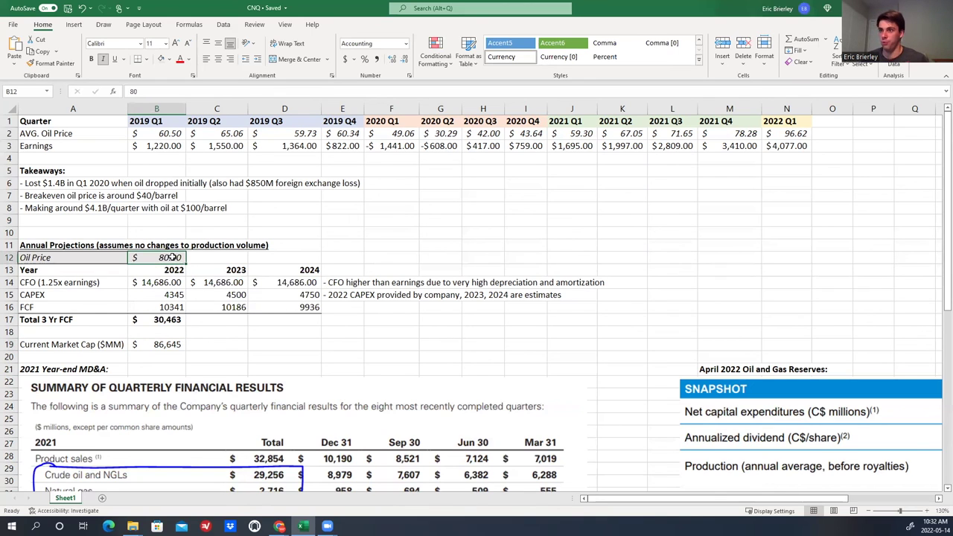
{"action": "type", "text": "60"}
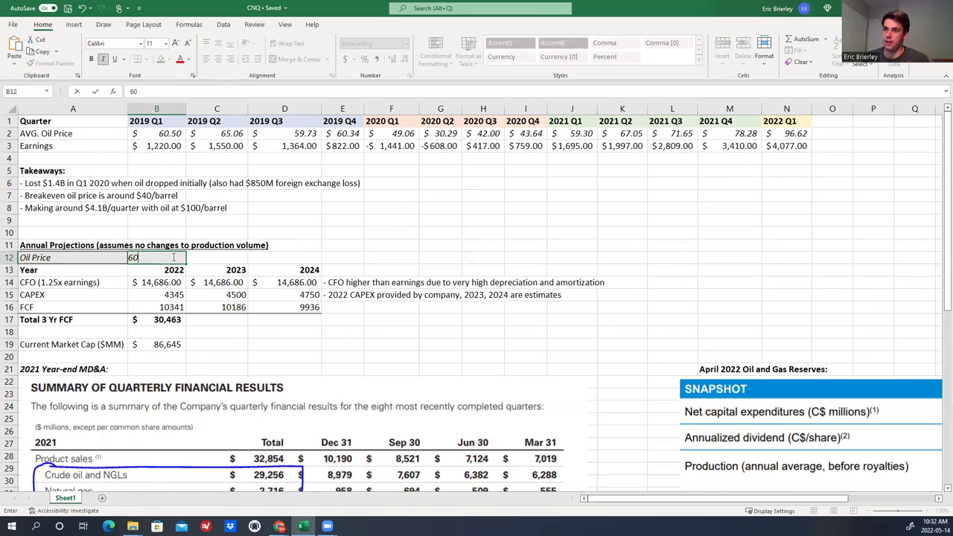
{"action": "left_click", "coordinate": [250, 333]}
{"action": "left_click", "coordinate": [172, 319]}
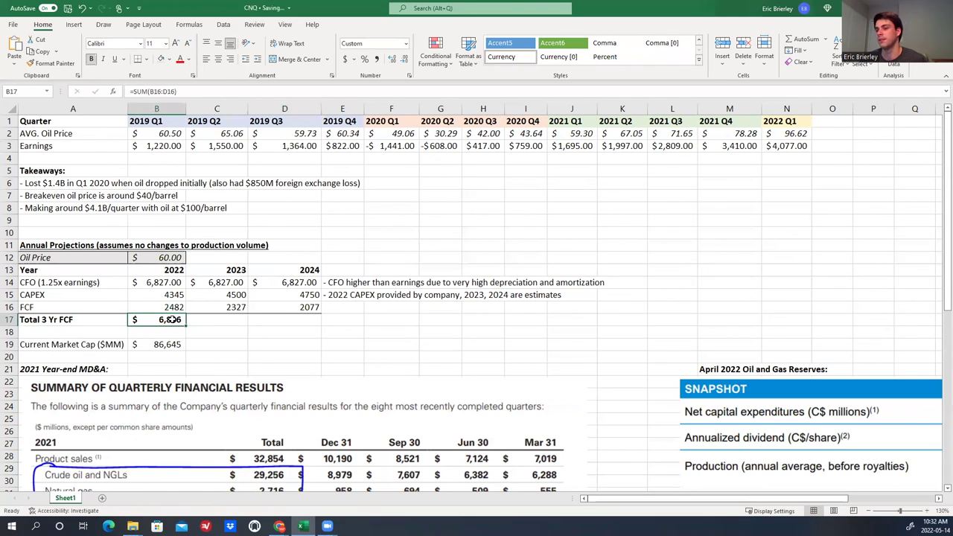
{"action": "left_click", "coordinate": [177, 259]}
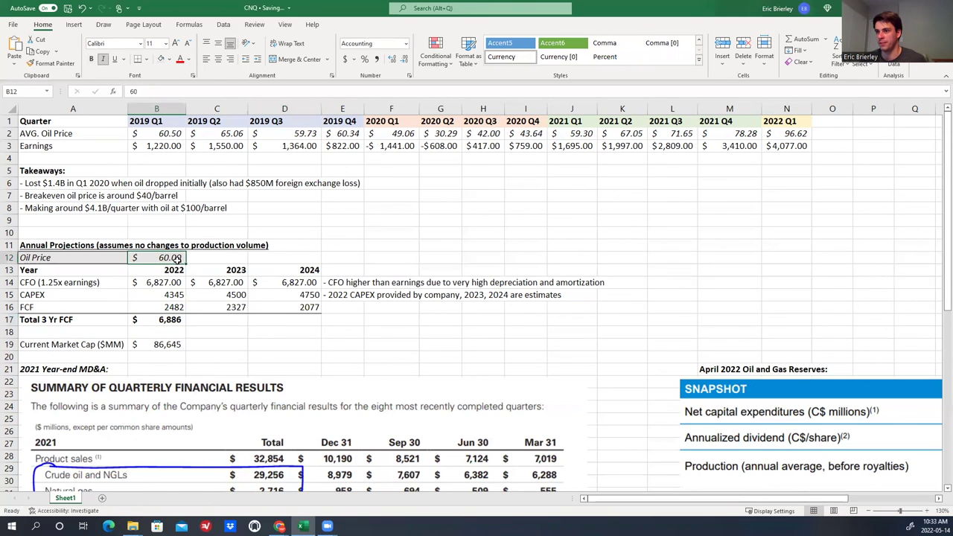
{"action": "left_click", "coordinate": [283, 361]}
Step: Examine the crude oil and NGLs versus natural gas sales in the 2021 Year-end MD&A summary, alongside the projections
{"action": "scroll", "coordinate": [249, 317], "scroll_direction": "down", "scroll_amount": 1}
{"action": "scroll", "coordinate": [249, 316], "scroll_direction": "down", "scroll_amount": 2}
{"action": "scroll", "coordinate": [223, 195], "scroll_direction": "down", "scroll_amount": 2, "text": "ctrl"}
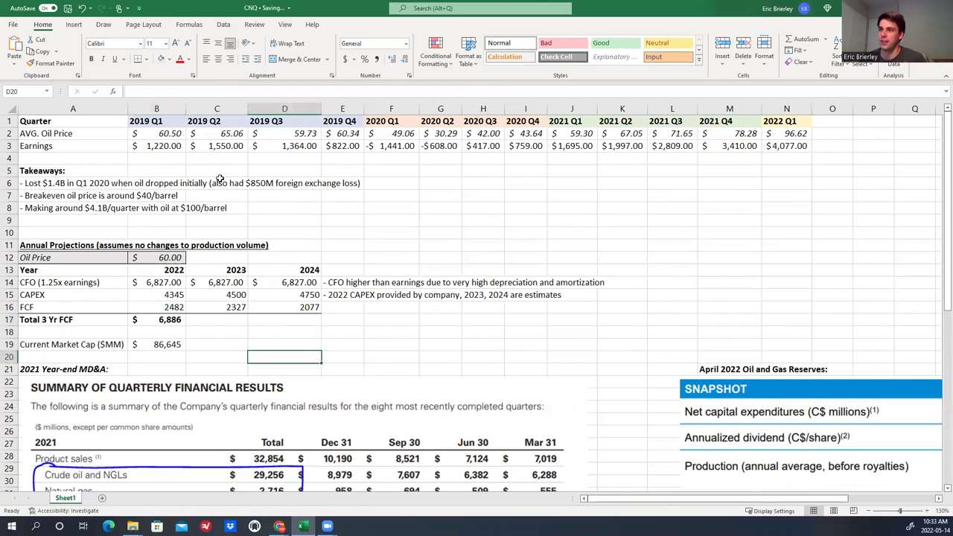
{"action": "scroll", "coordinate": [223, 391], "scroll_direction": "up", "scroll_amount": 2, "text": "ctrl"}
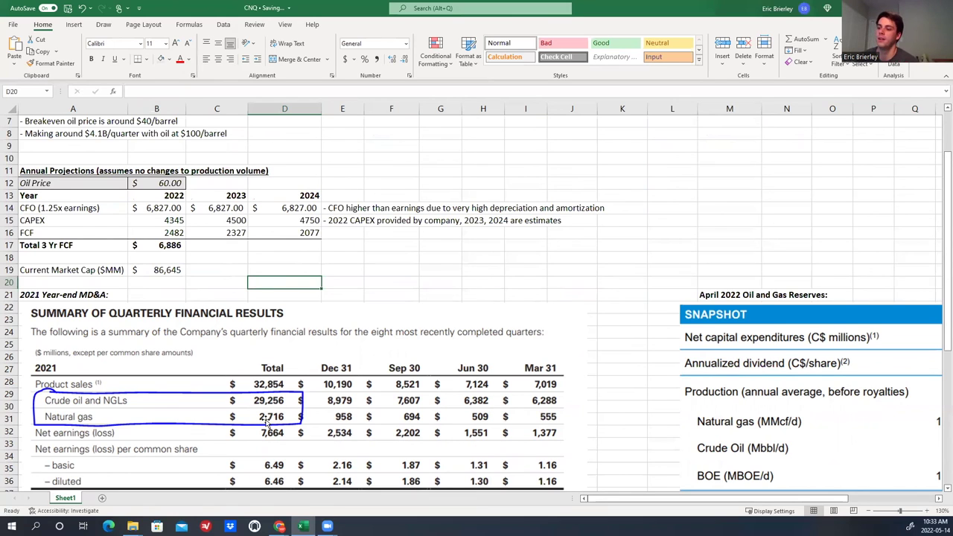
{"action": "left_click", "coordinate": [255, 265]}
{"action": "left_click", "coordinate": [234, 267]}
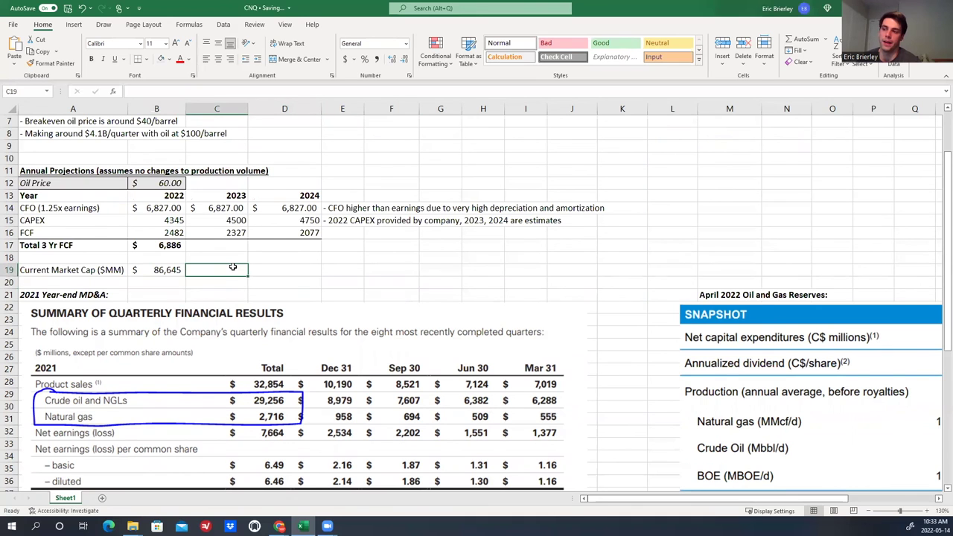